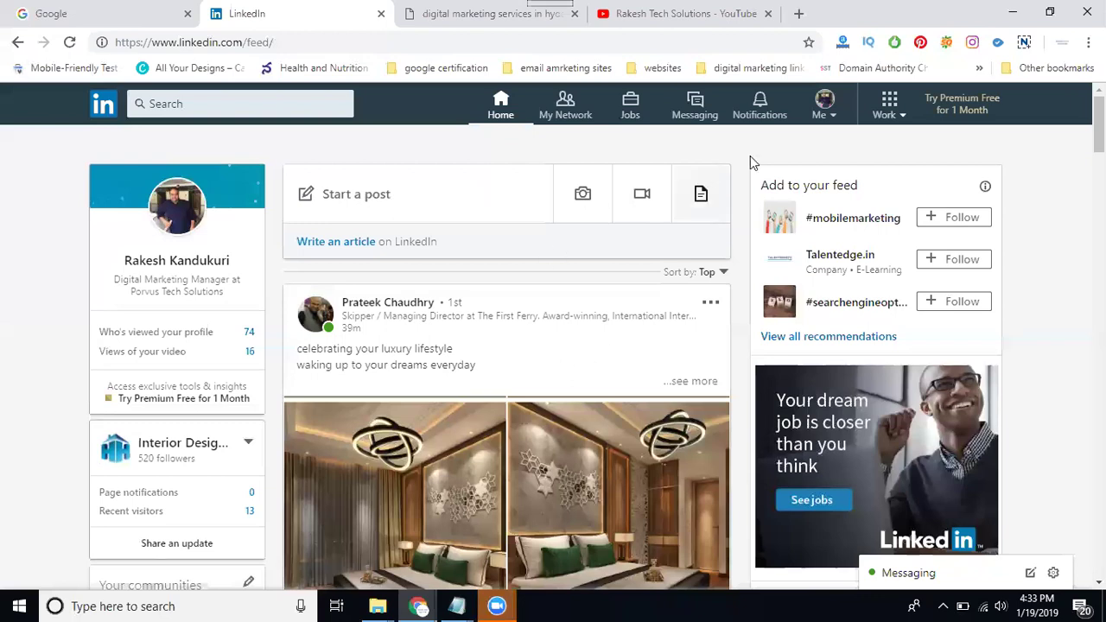
Open the LinkedIn products list and scroll down to the Create a Company Page option.
click(825, 110)
click(896, 115)
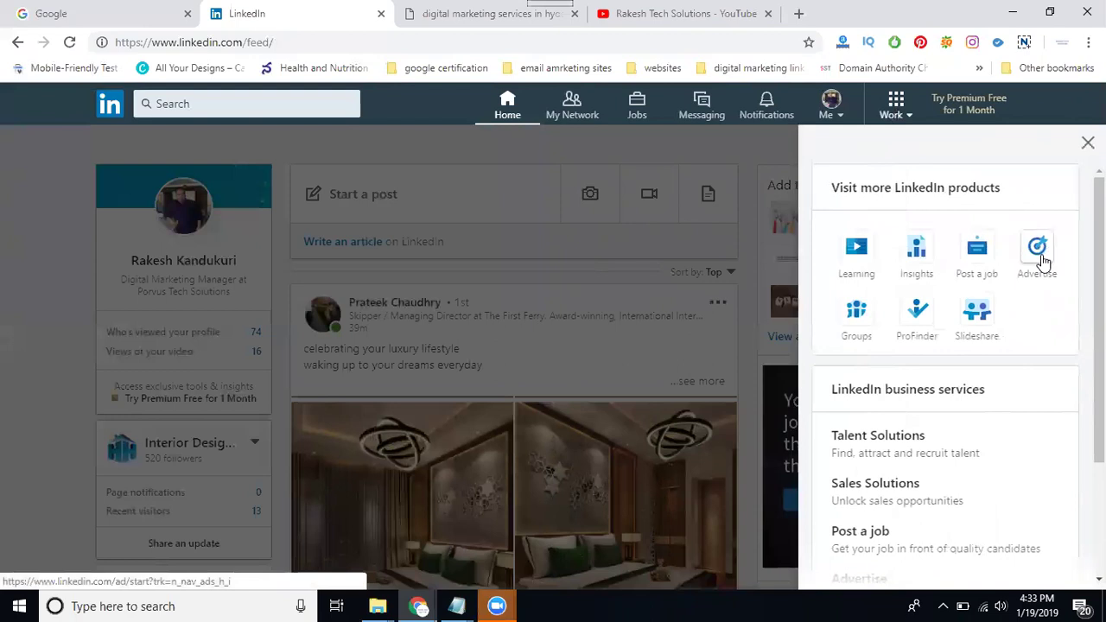
scroll(967, 328, down, 2)
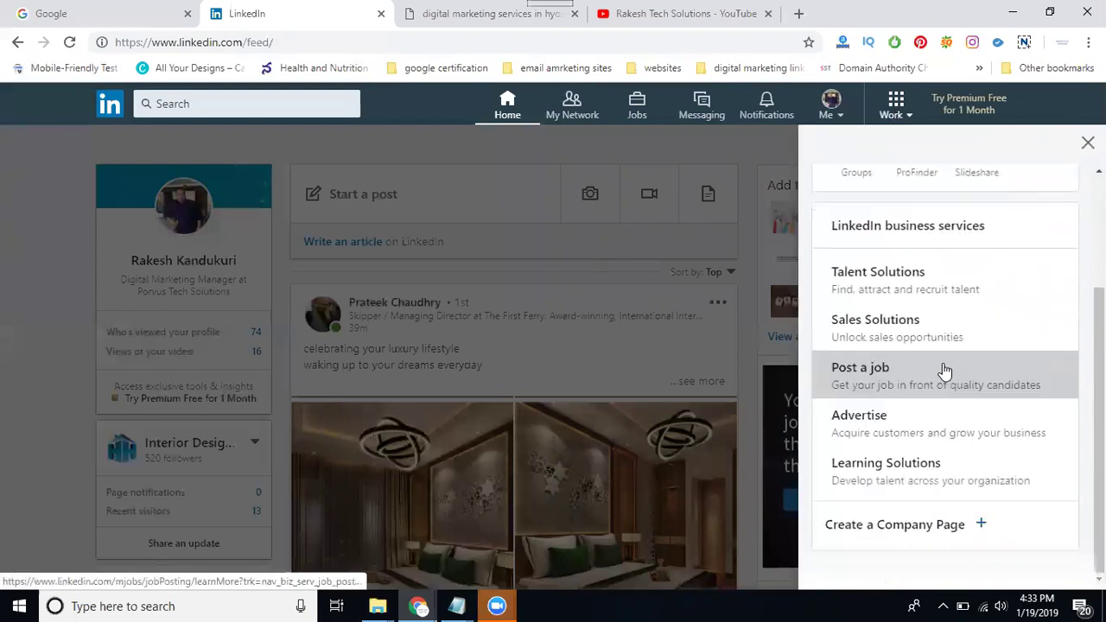
Start a new company page and review the four page types offered.
click(898, 527)
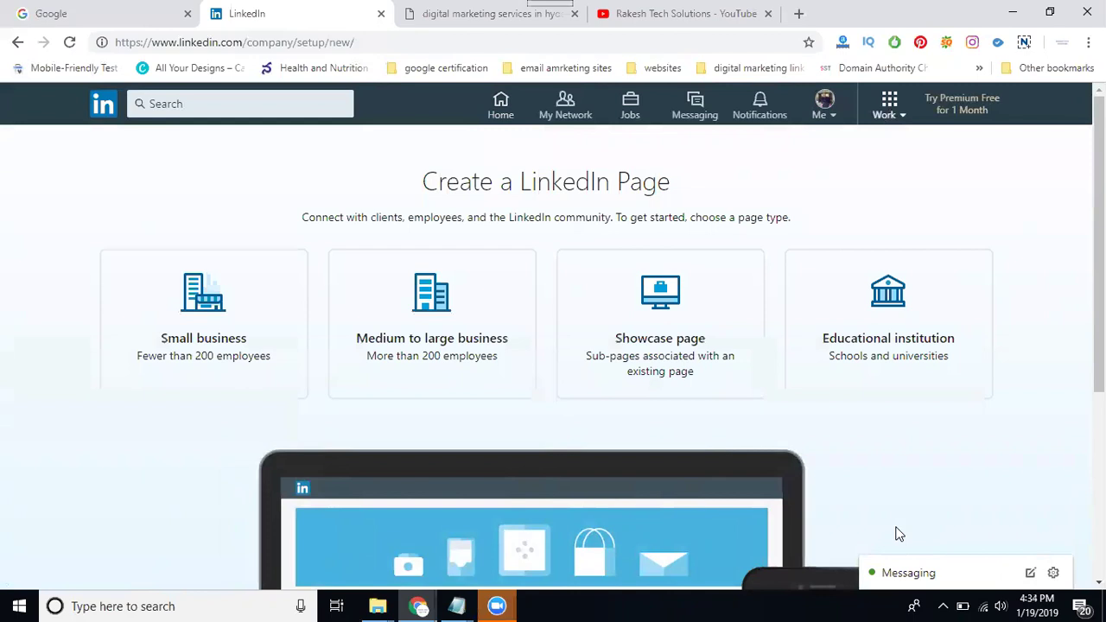
scroll(837, 439, down, 3)
scroll(836, 439, up, 1)
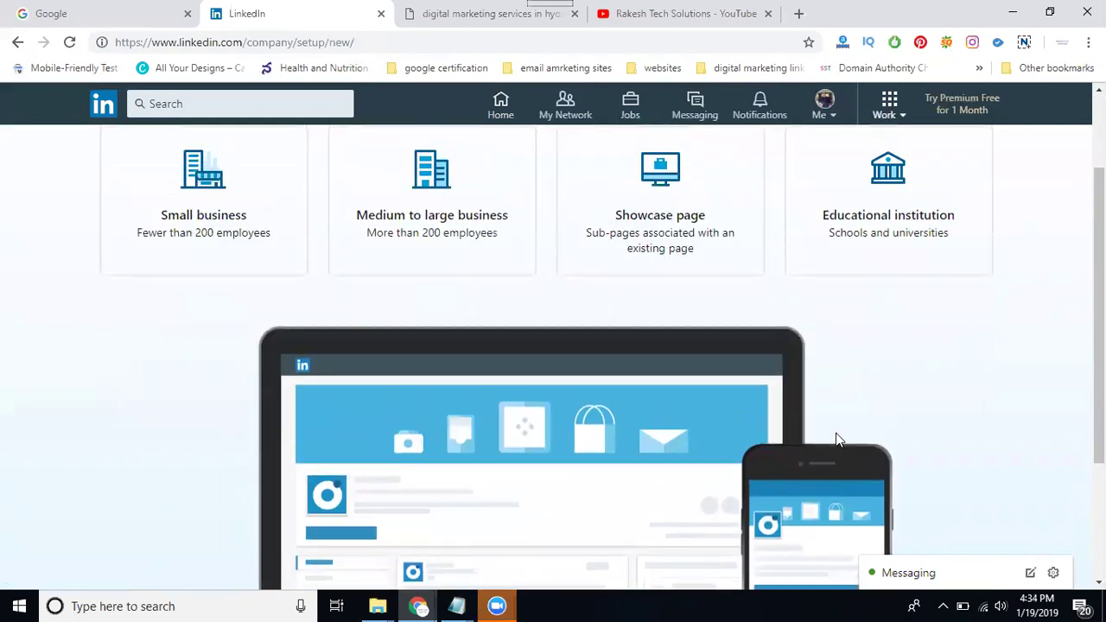
scroll(836, 439, up, 1)
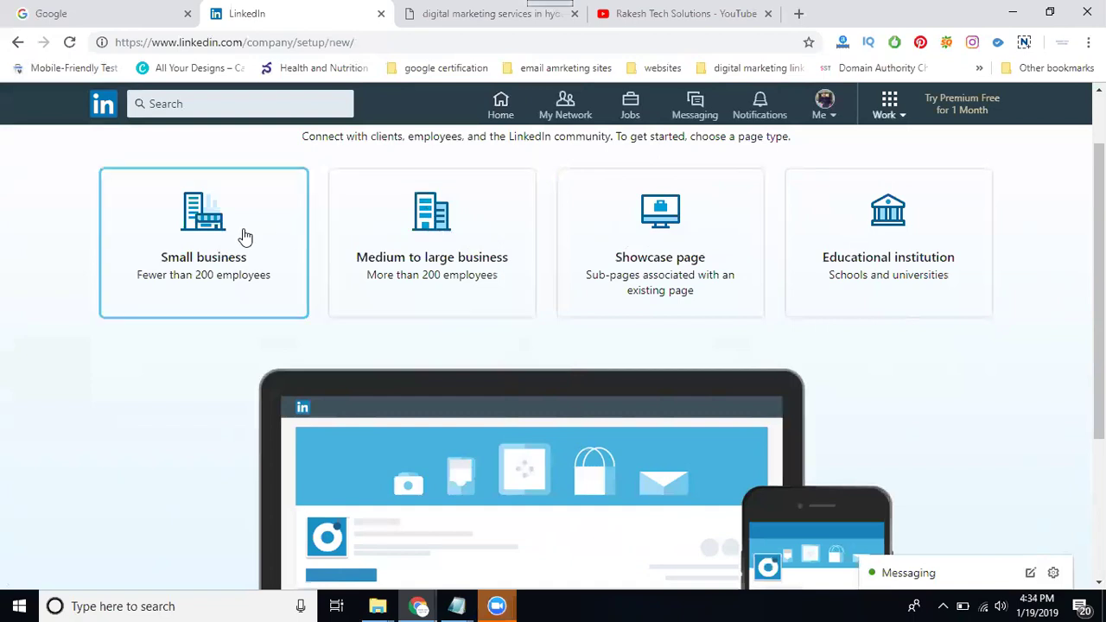
Pick Educational institution and name it 'Digital Marketing Training Institute in Madhapur Hyderabad'.
click(863, 223)
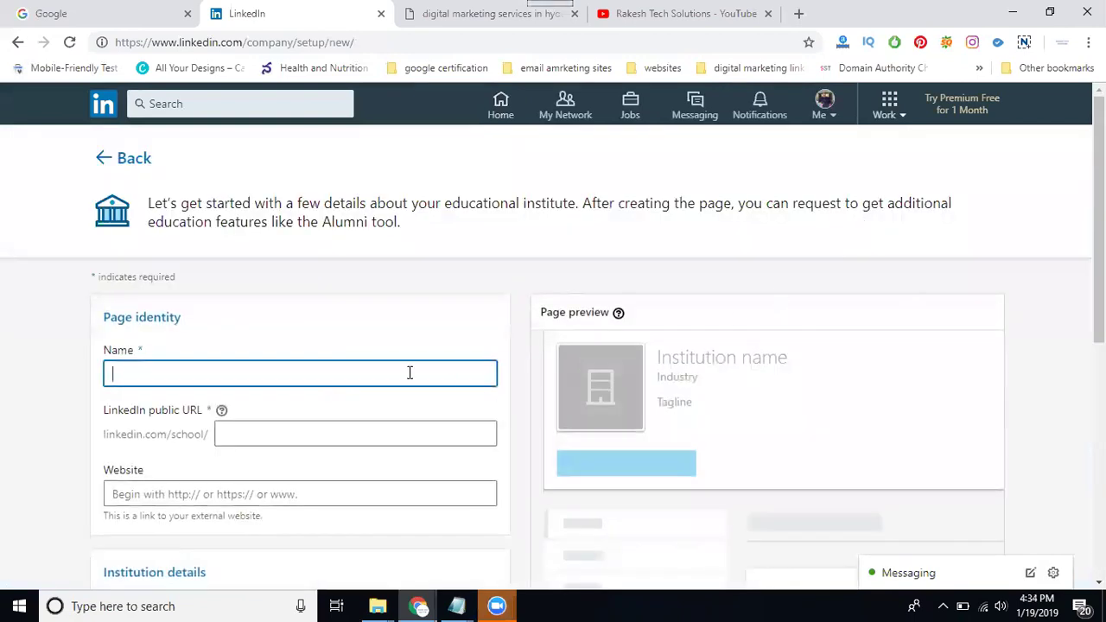
text(Digital Marketing Training Institute in Madhapur Hyderabad)
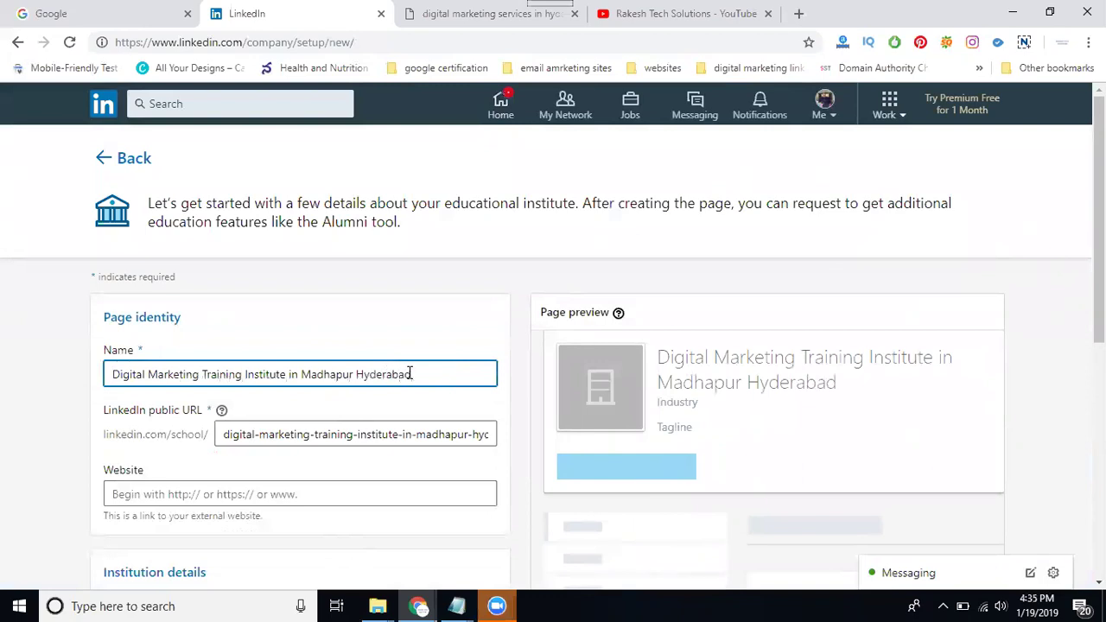
scroll(387, 288, down, 2)
scroll(387, 289, down, 1)
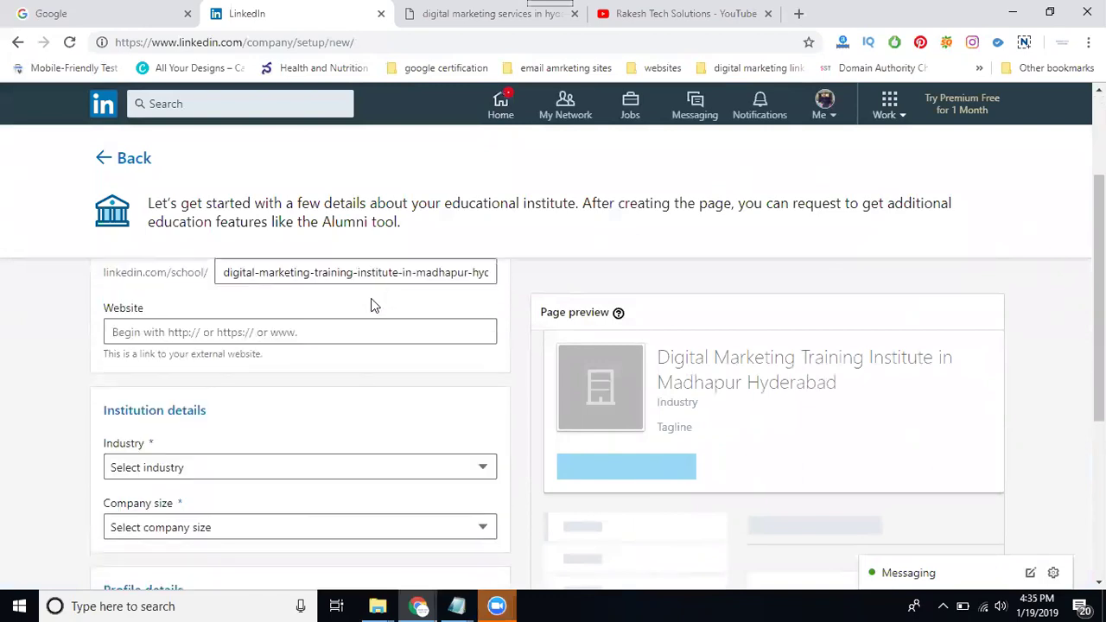
scroll(373, 304, up, 3)
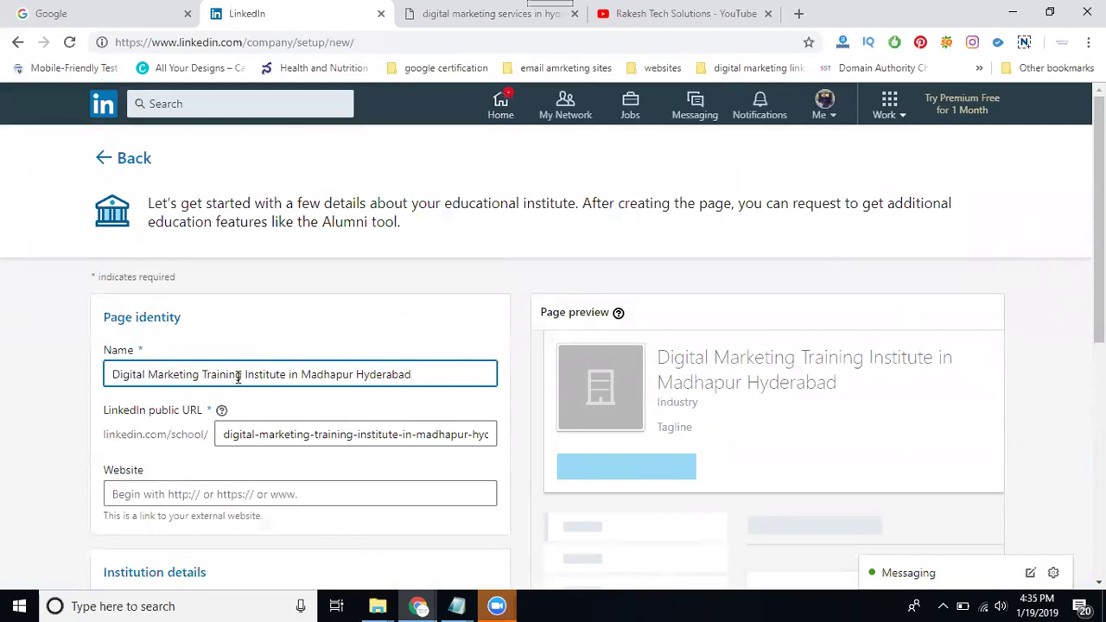
Open the website's Advanced Digital Marketing Training page and select its URL for copying.
click(478, 13)
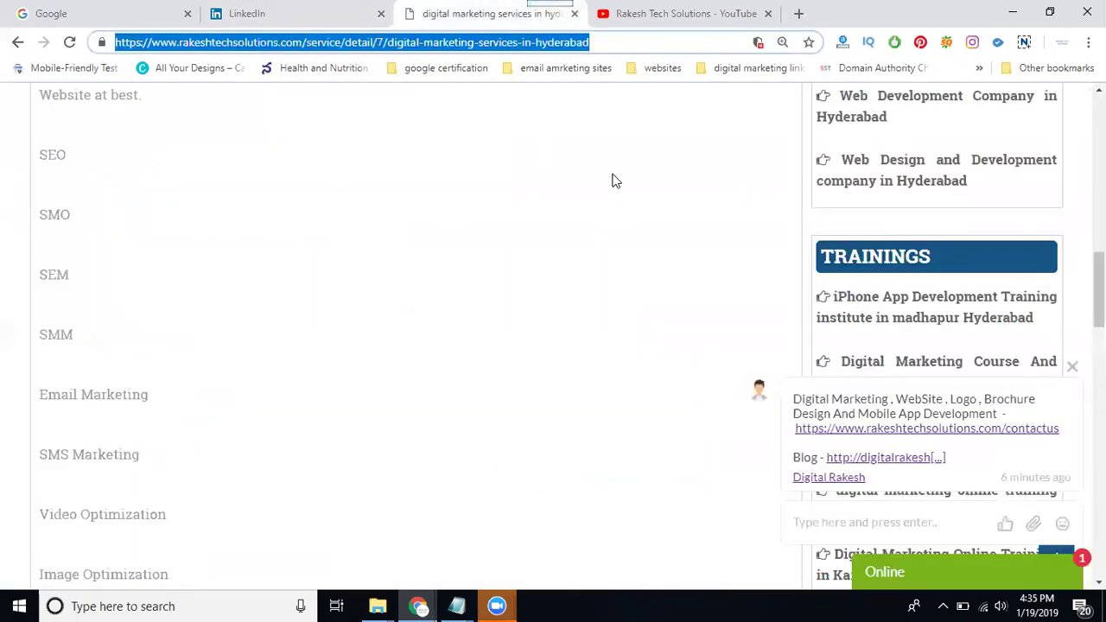
scroll(612, 178, up, 2)
scroll(646, 157, up, 5)
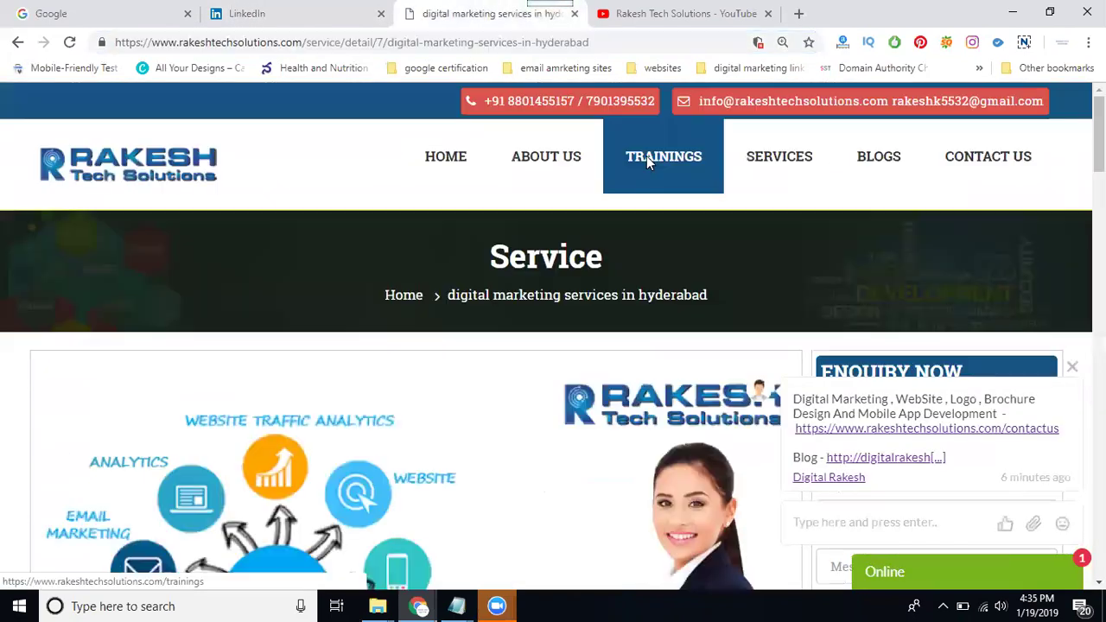
click(646, 159)
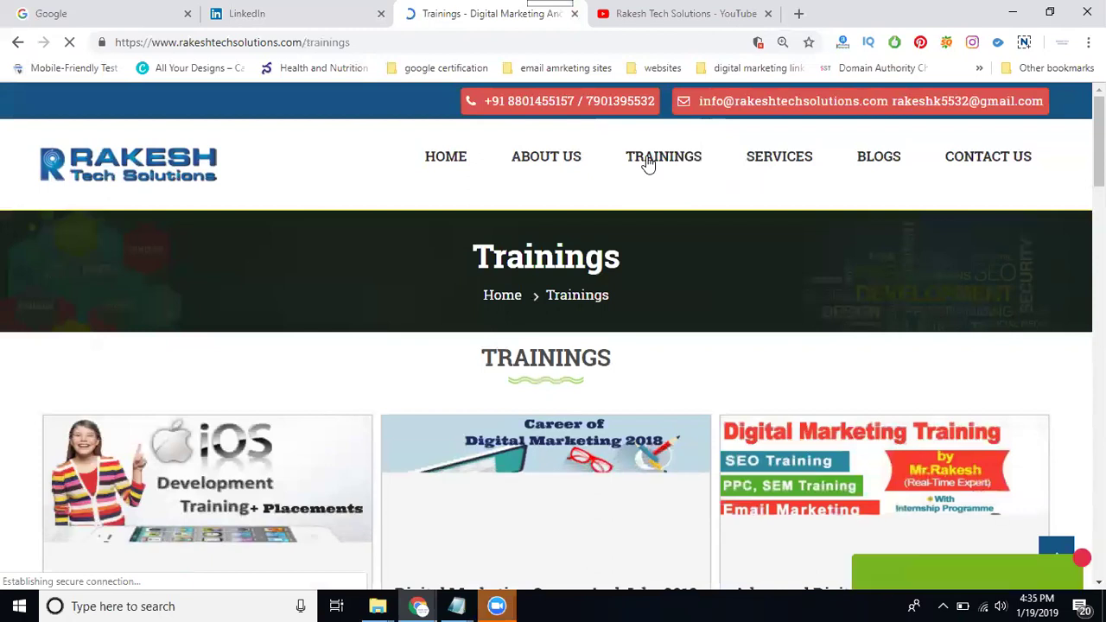
scroll(649, 181, down, 5)
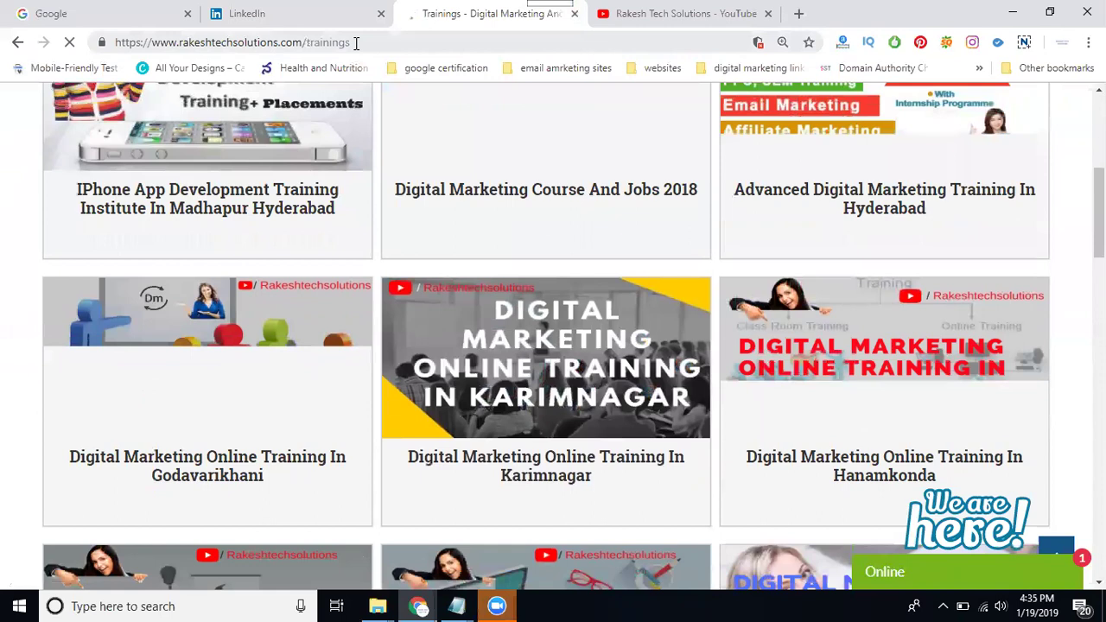
click(354, 42)
Paste the copied training page URL into the page's Website field.
click(304, 13)
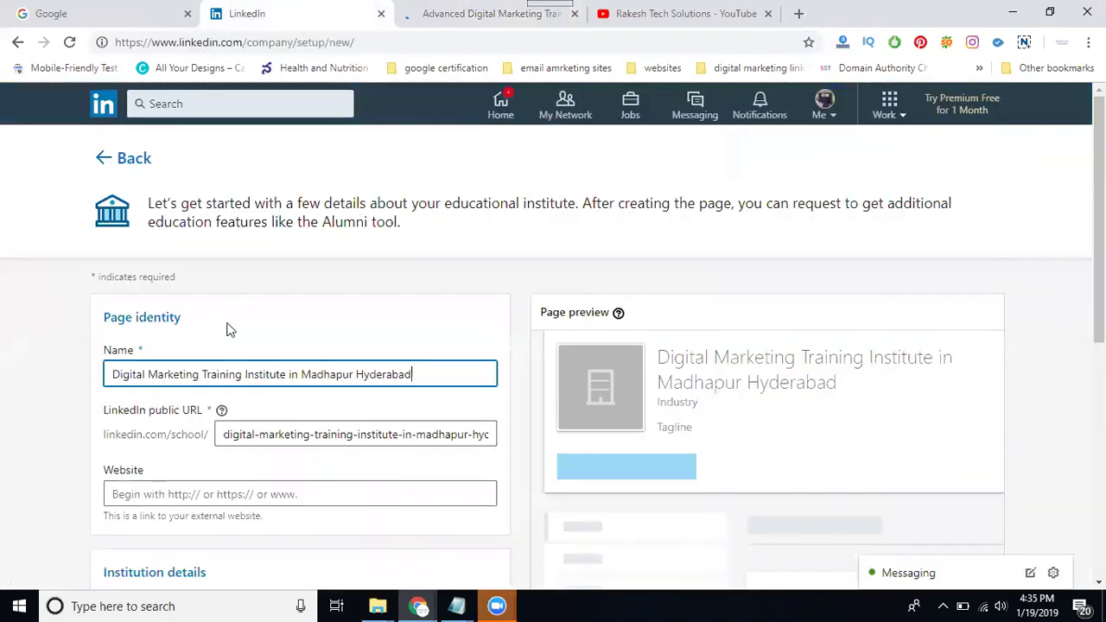
click(250, 489)
key(ctrl+v)
scroll(89, 300, down, 1)
scroll(89, 300, down, 2)
scroll(89, 308, down, 1)
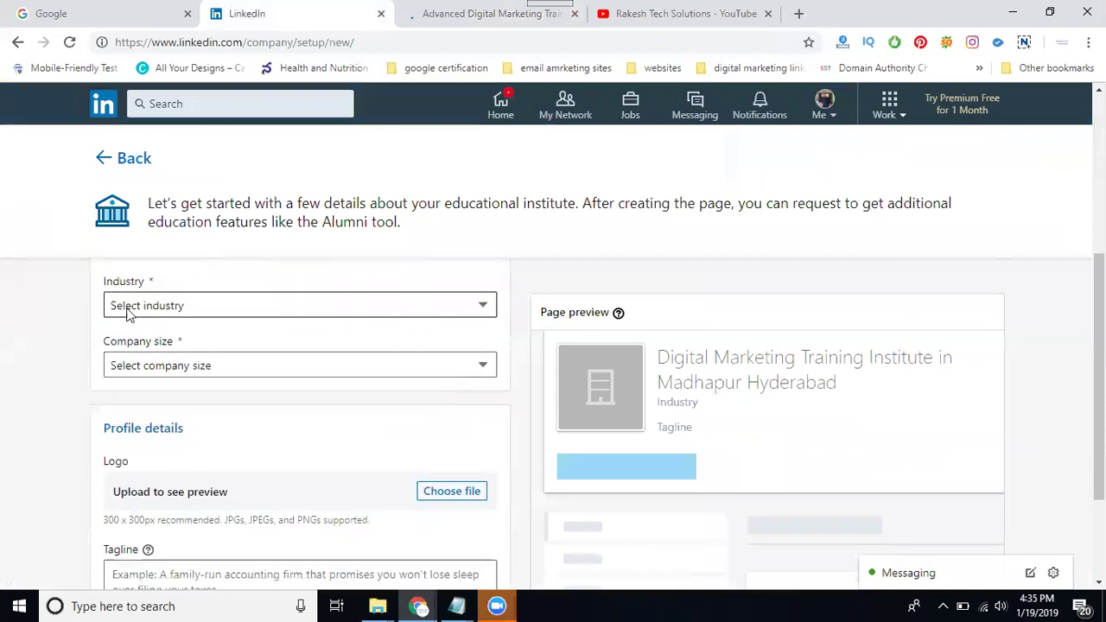
Set industry to Information Technology & Services and company size to 11–50 employees.
click(134, 309)
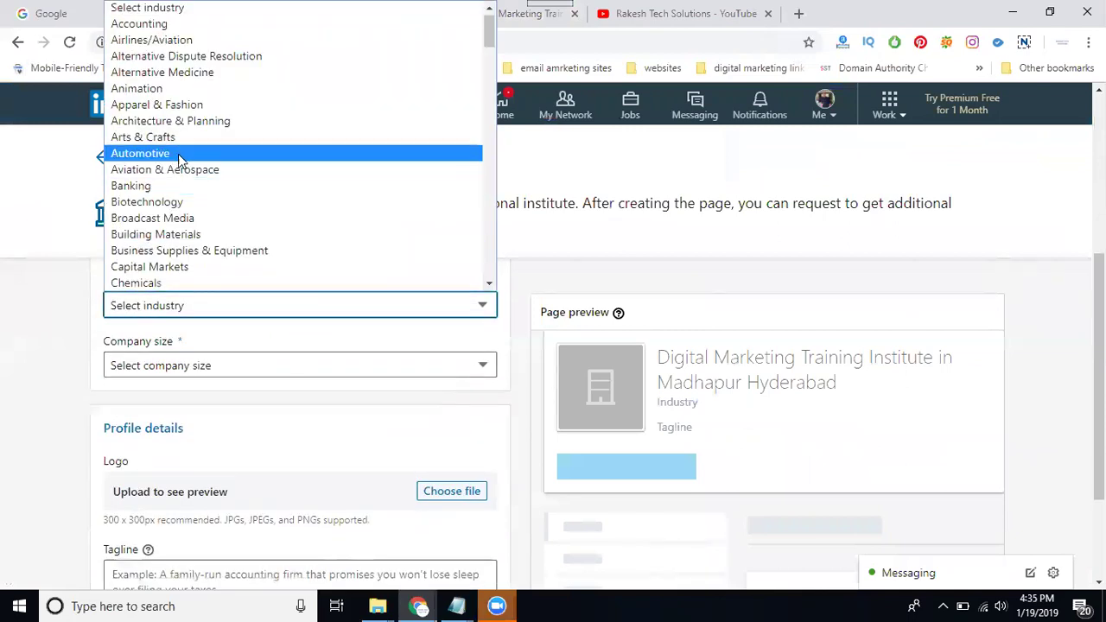
scroll(181, 153, down, 2)
scroll(178, 152, down, 2)
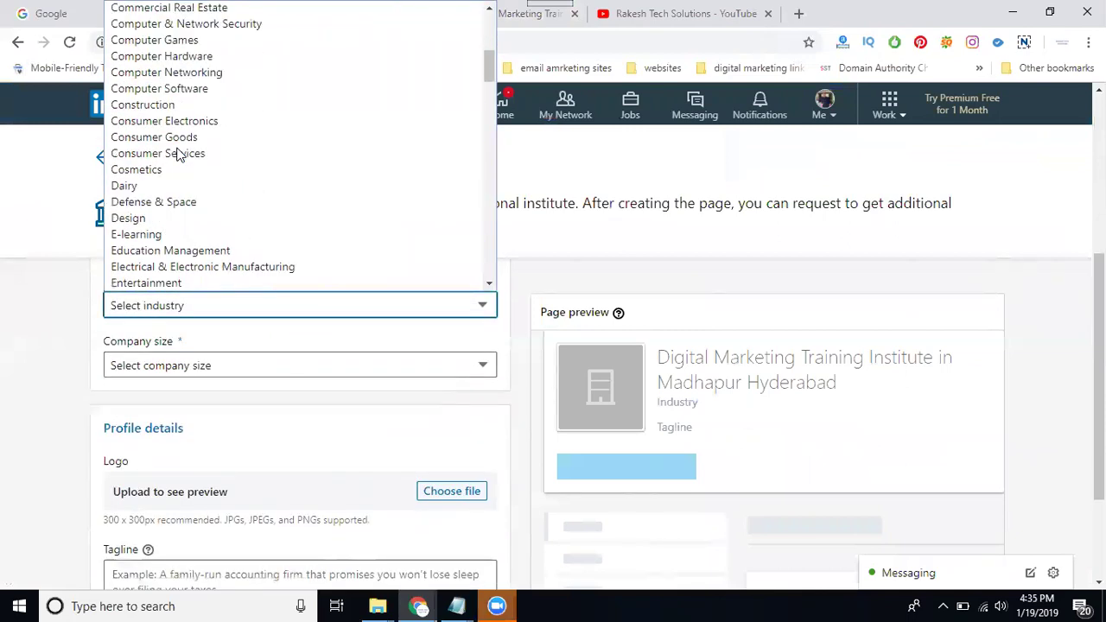
scroll(178, 152, down, 2)
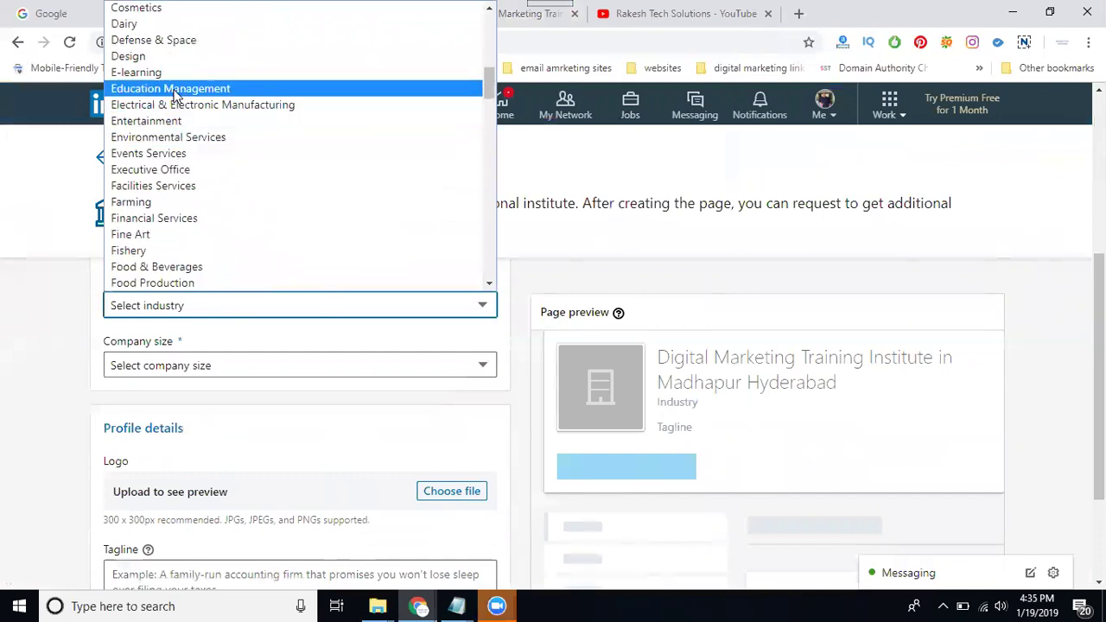
scroll(175, 130, down, 2)
scroll(175, 134, down, 2)
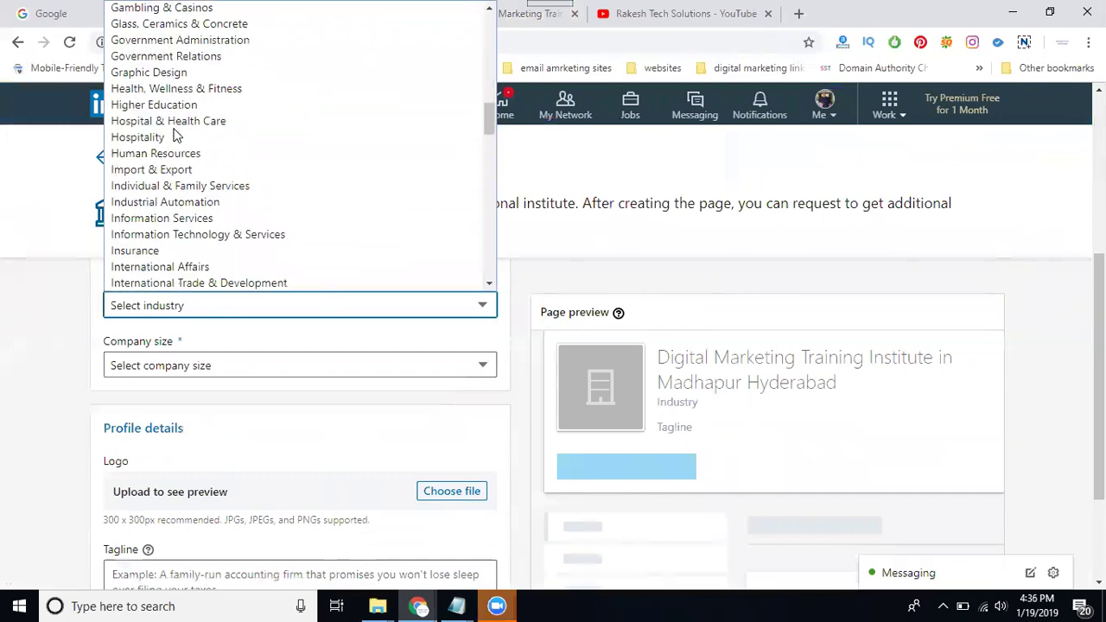
scroll(175, 136, down, 2)
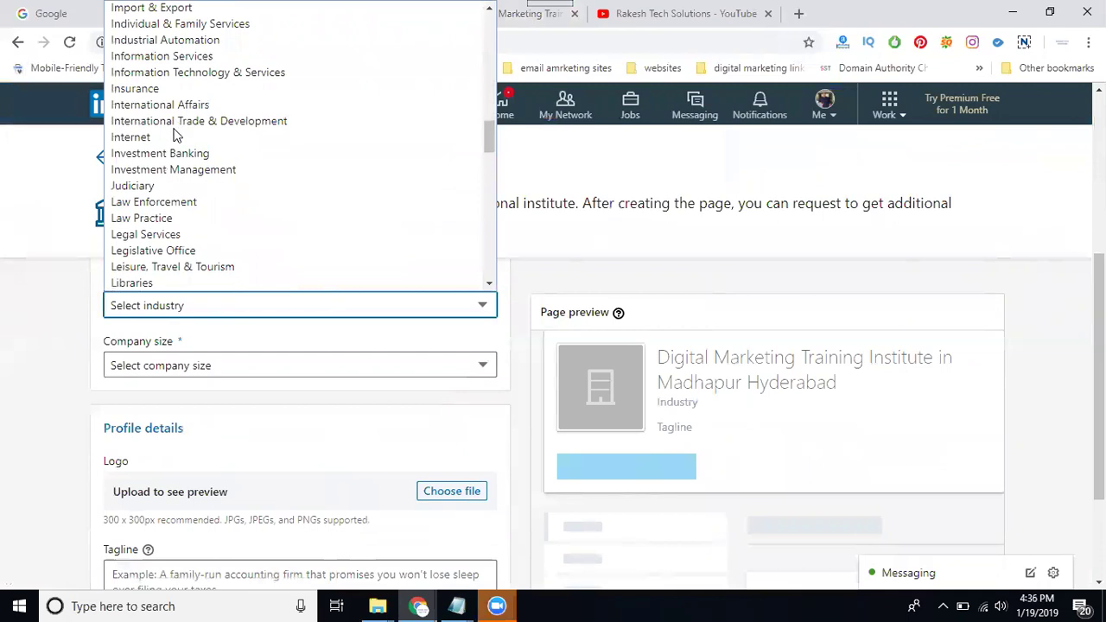
click(179, 72)
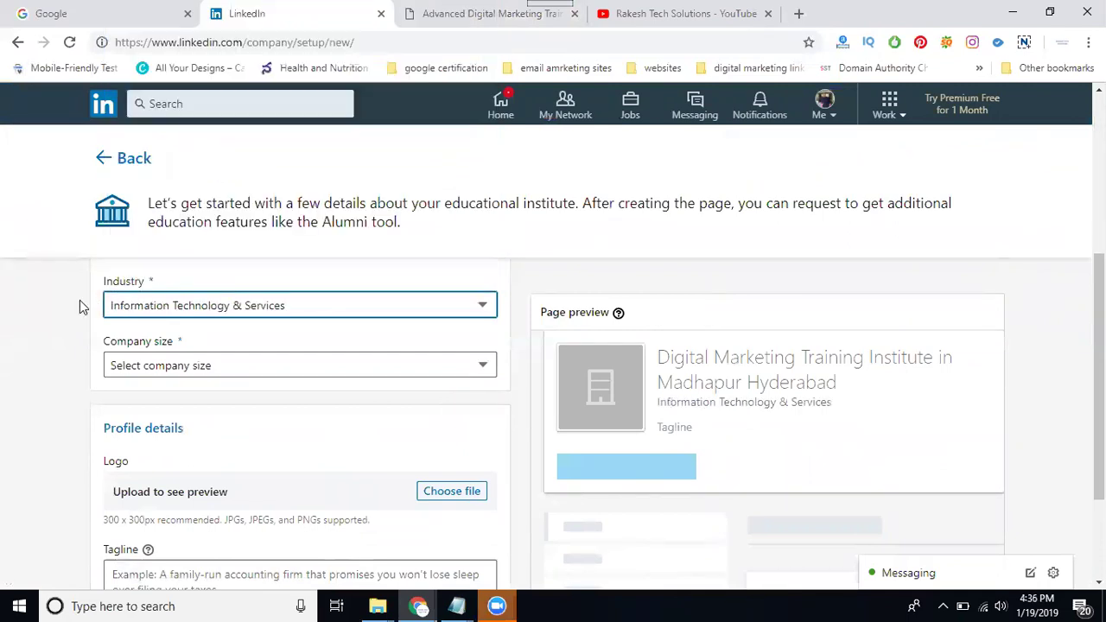
click(131, 368)
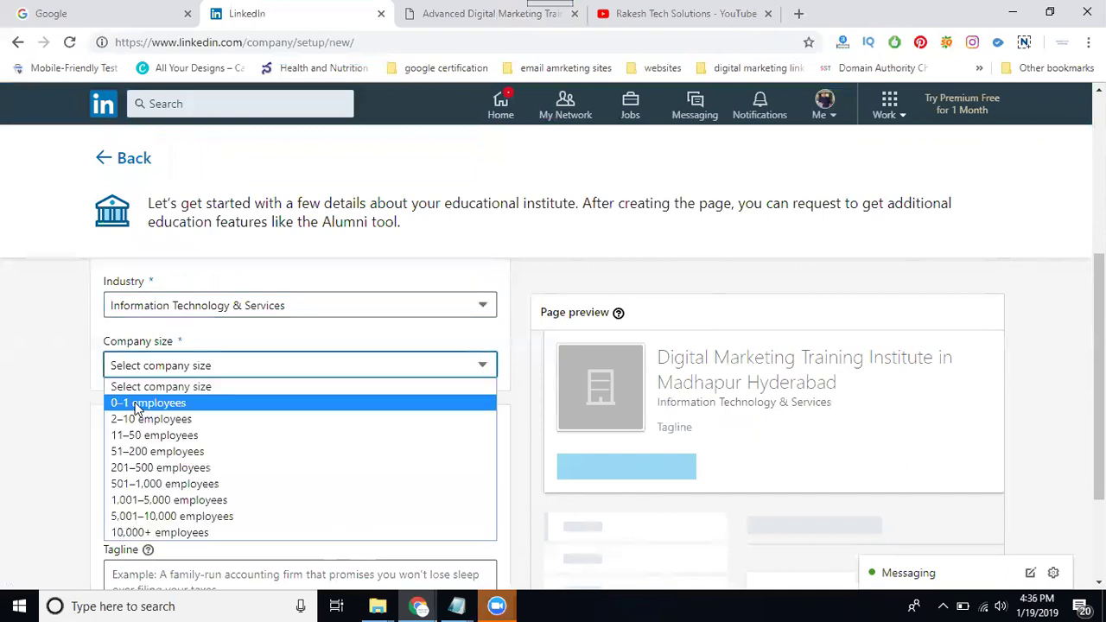
click(138, 435)
scroll(33, 340, down, 1)
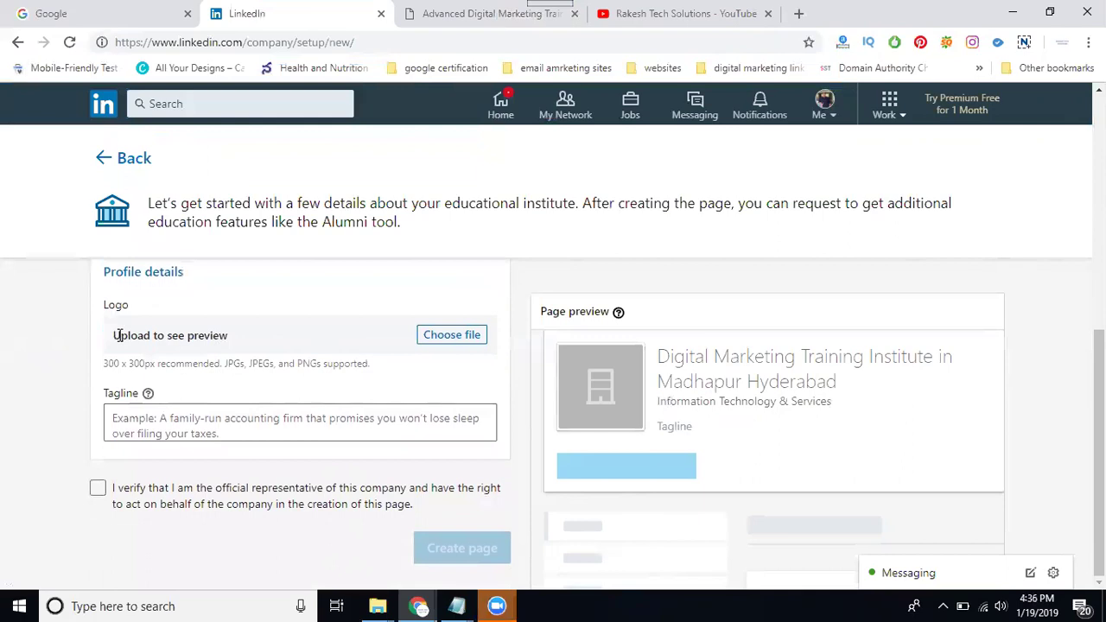
Upload the rakes logo from the rts project 2018 folder as the page logo.
click(449, 335)
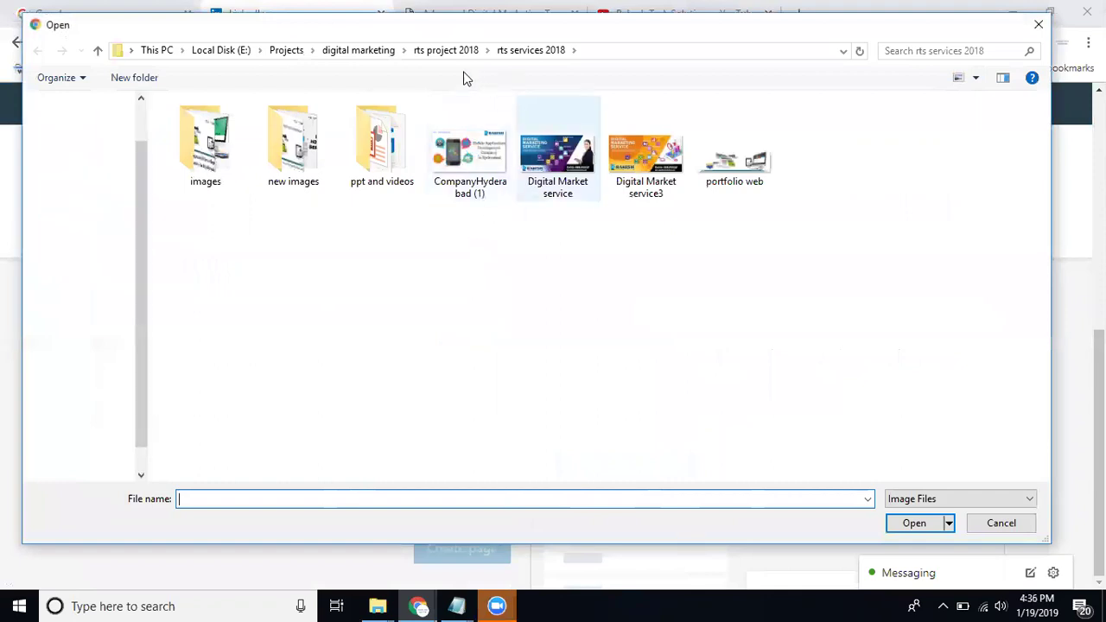
click(455, 52)
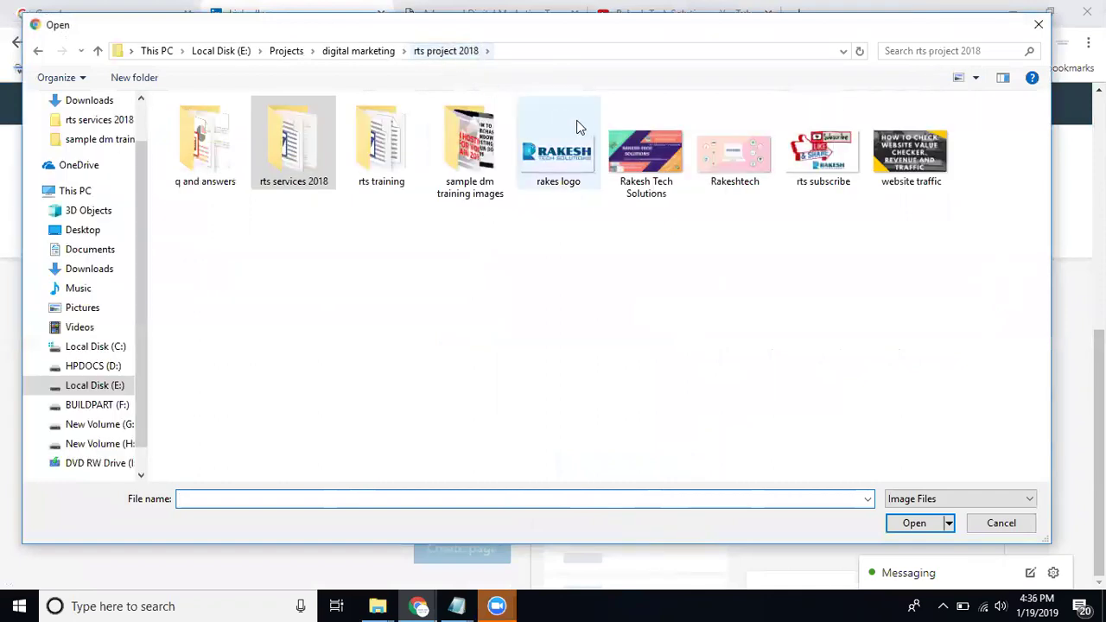
click(538, 149)
double_click(537, 148)
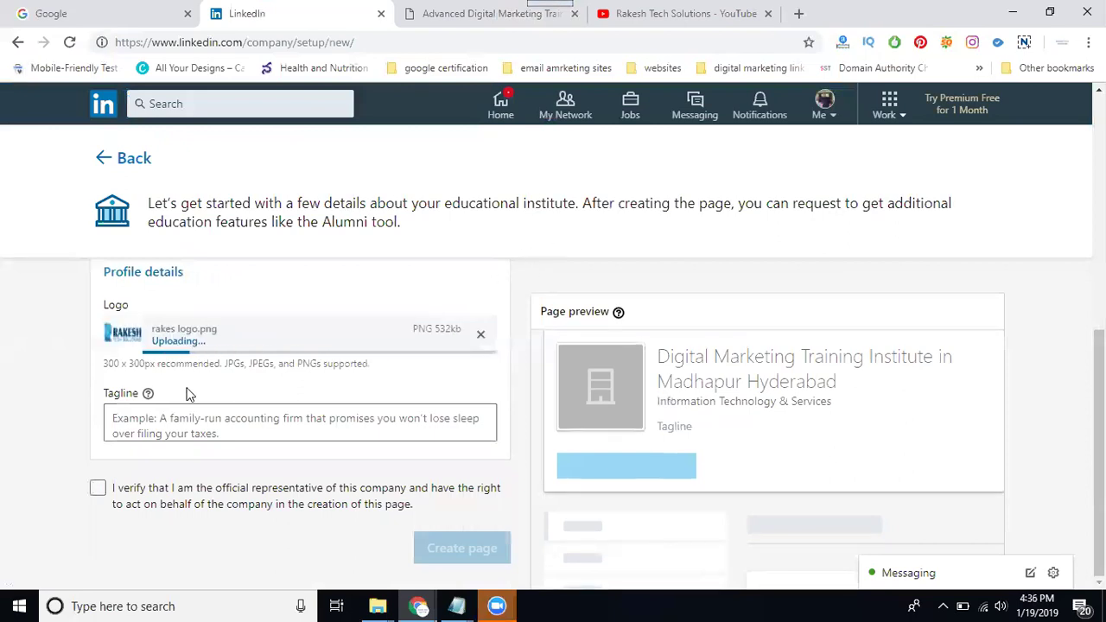
Enter tagline 'Digital marketing Training + Placements+ Intenship' and confirm official representative status.
click(161, 426)
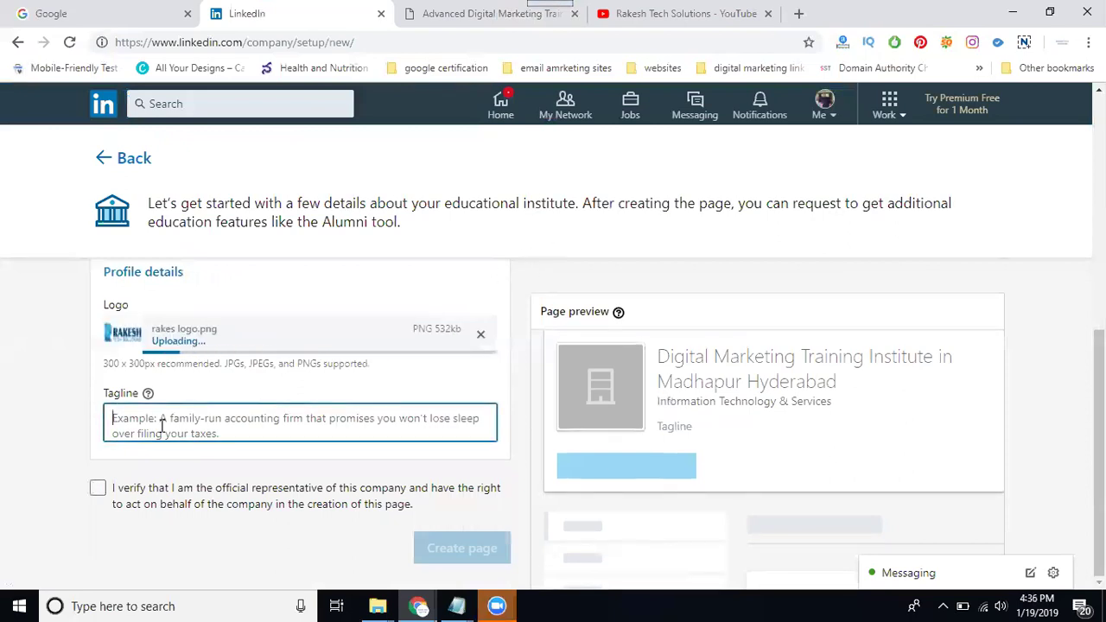
text(Dig)
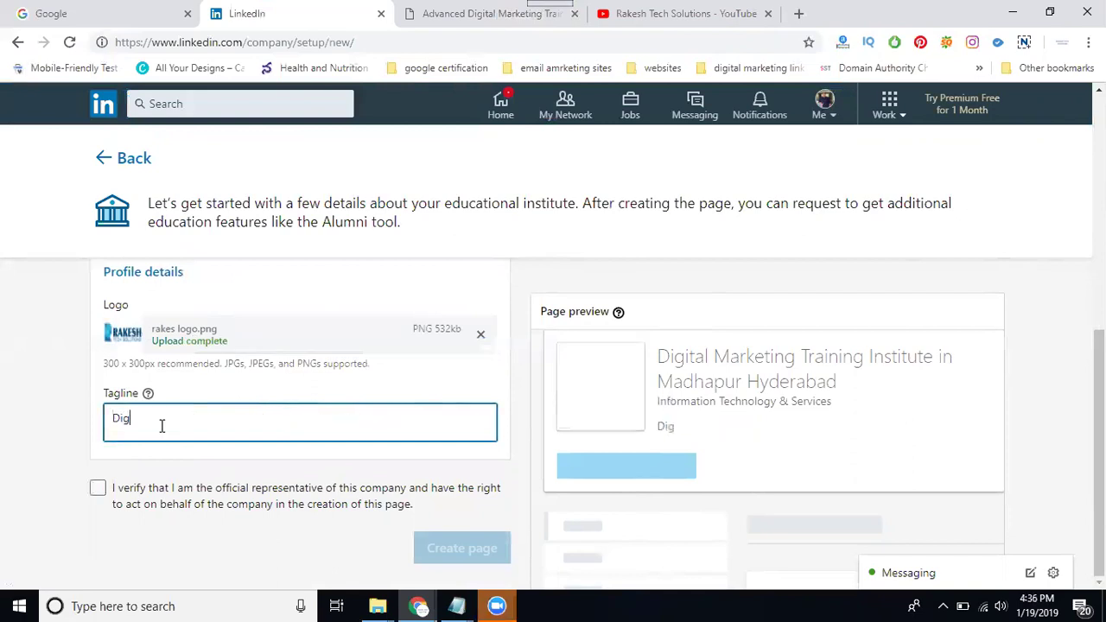
text(ital marketing Training )
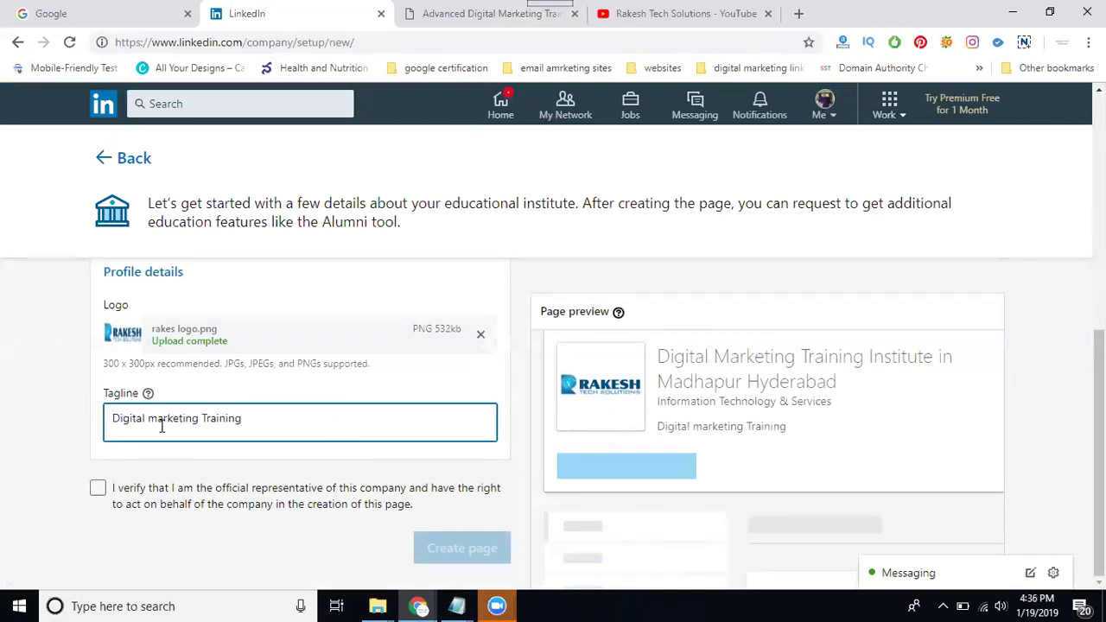
text(+ )
text(Placements+ )
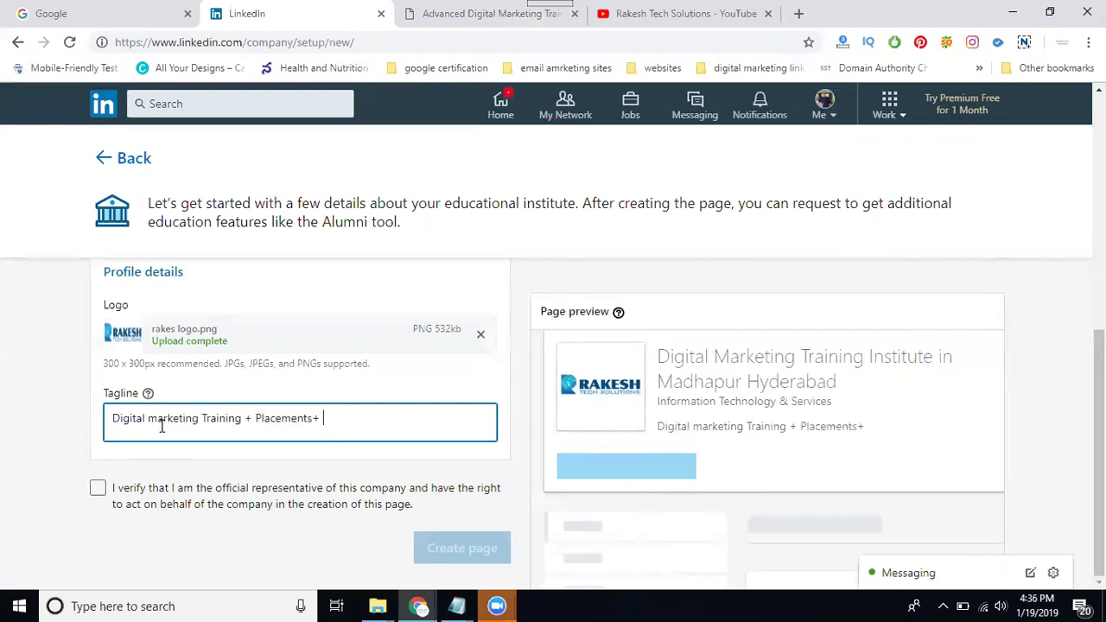
text(Intenship)
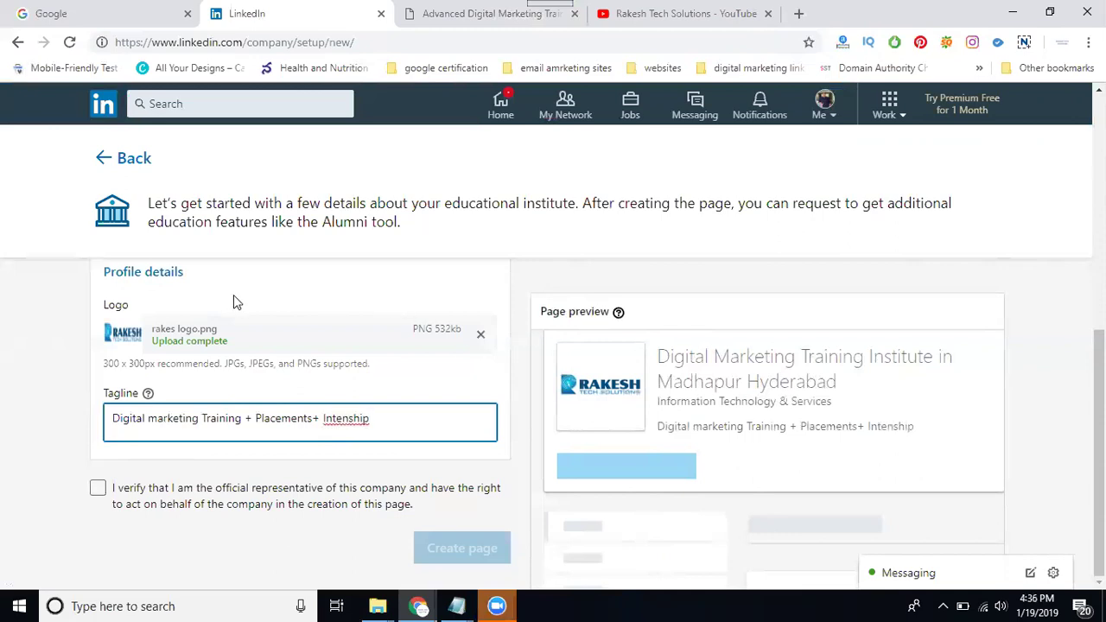
click(96, 491)
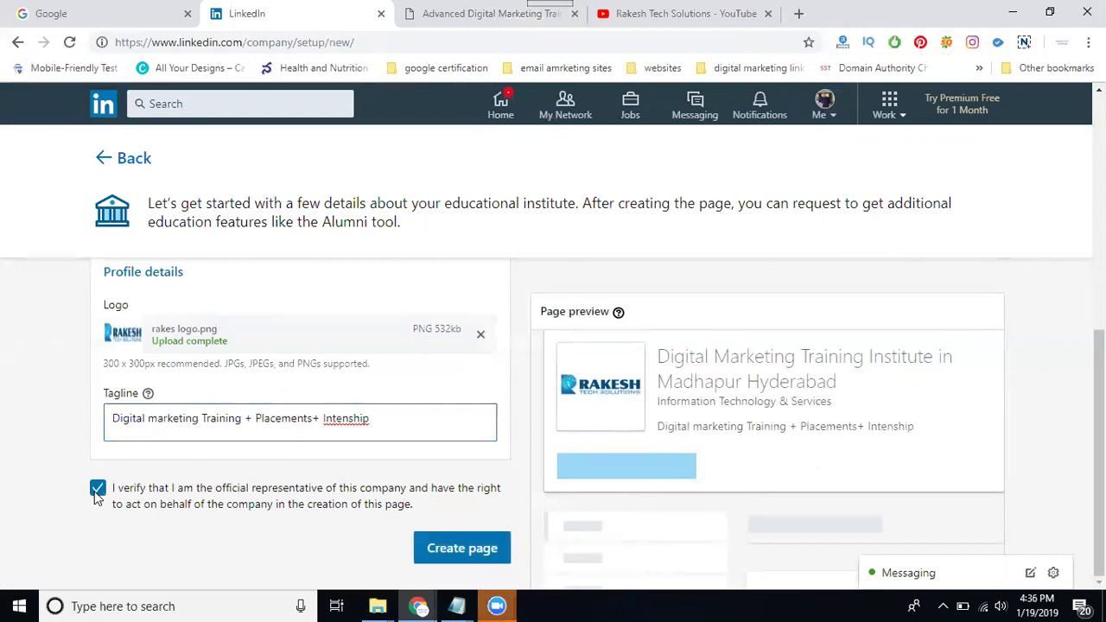
Review the setup form from the top, then create the institute page.
click(456, 551)
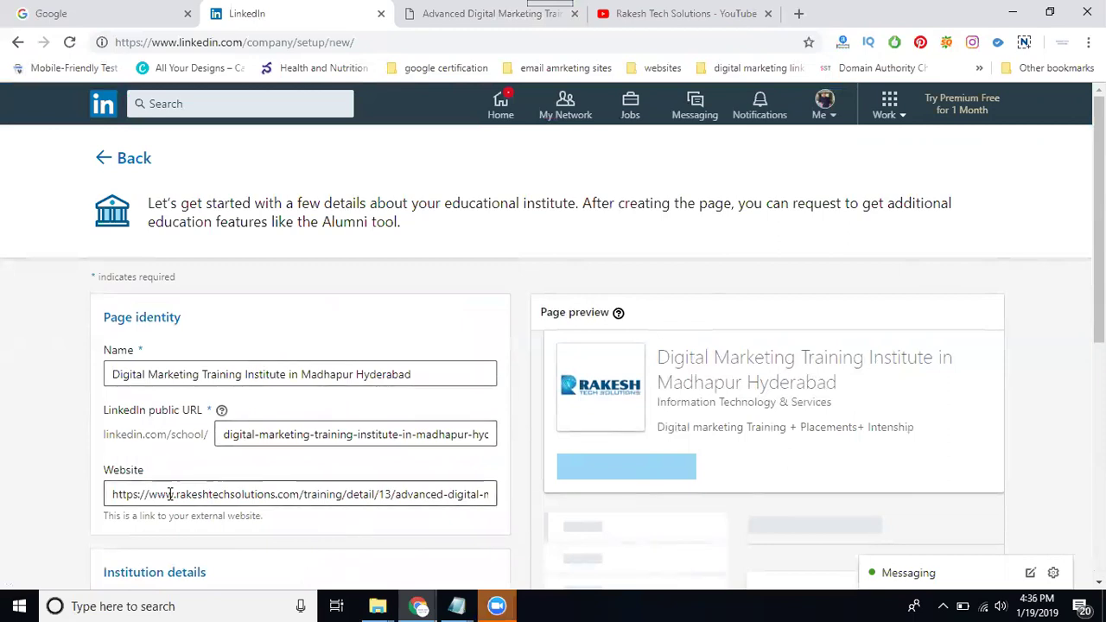
scroll(50, 461, down, 3)
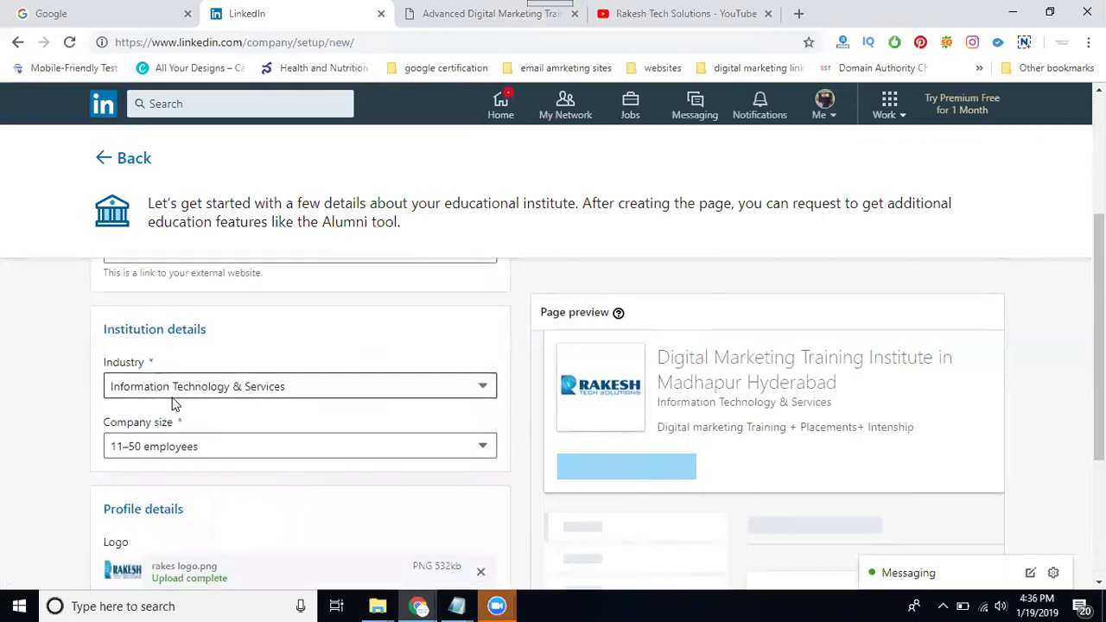
scroll(161, 444, down, 2)
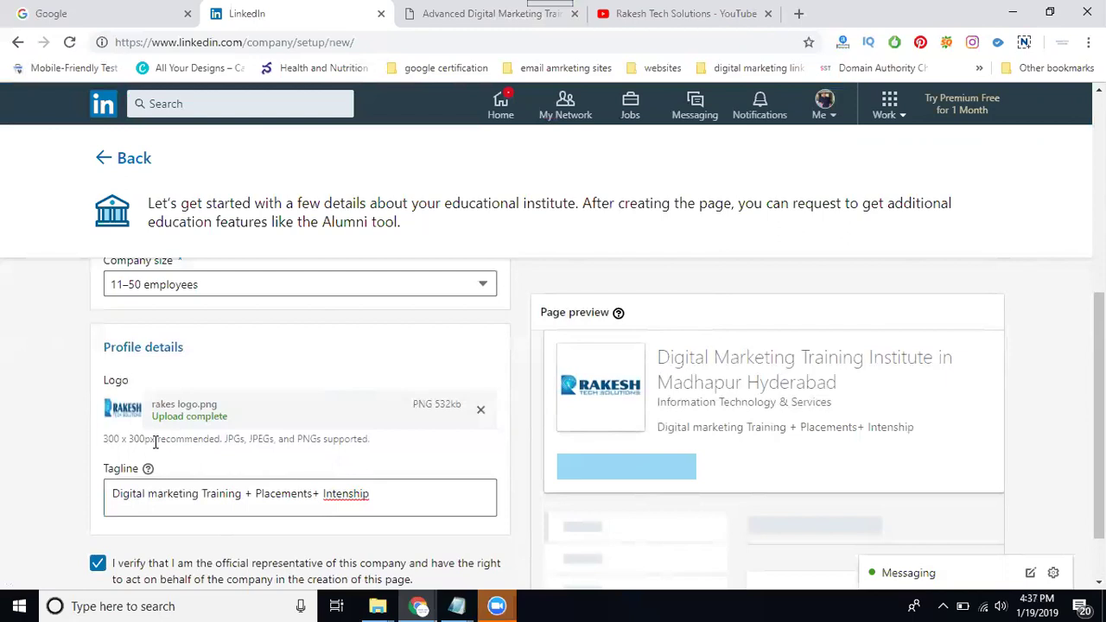
scroll(130, 415, down, 1)
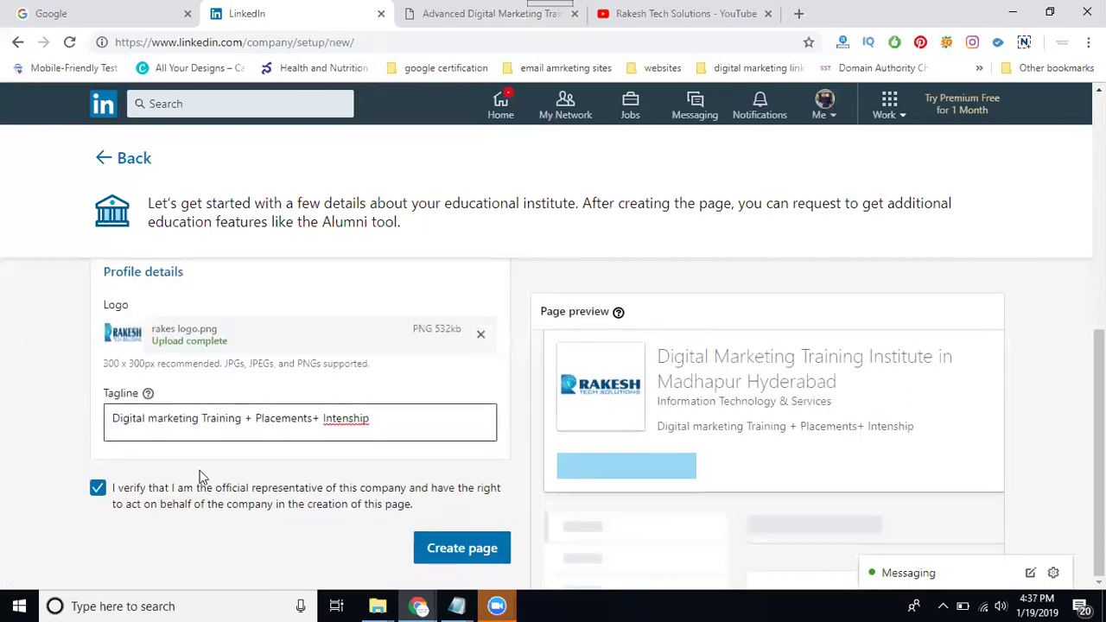
click(442, 551)
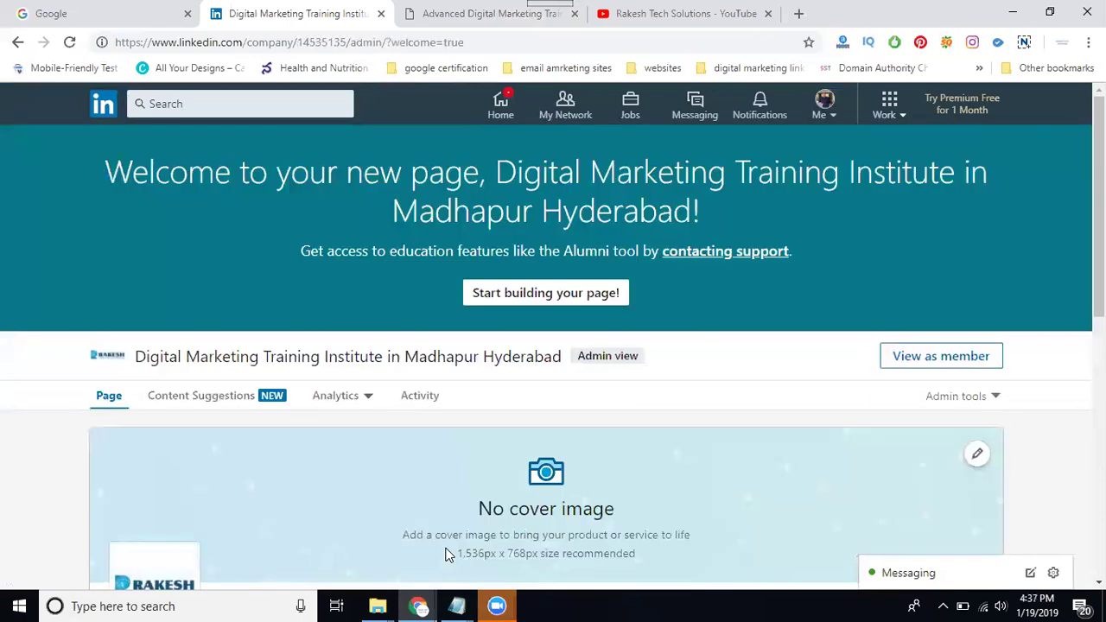
Upload the dm madhapur training image from the rts training folder as the cover.
scroll(439, 441, down, 3)
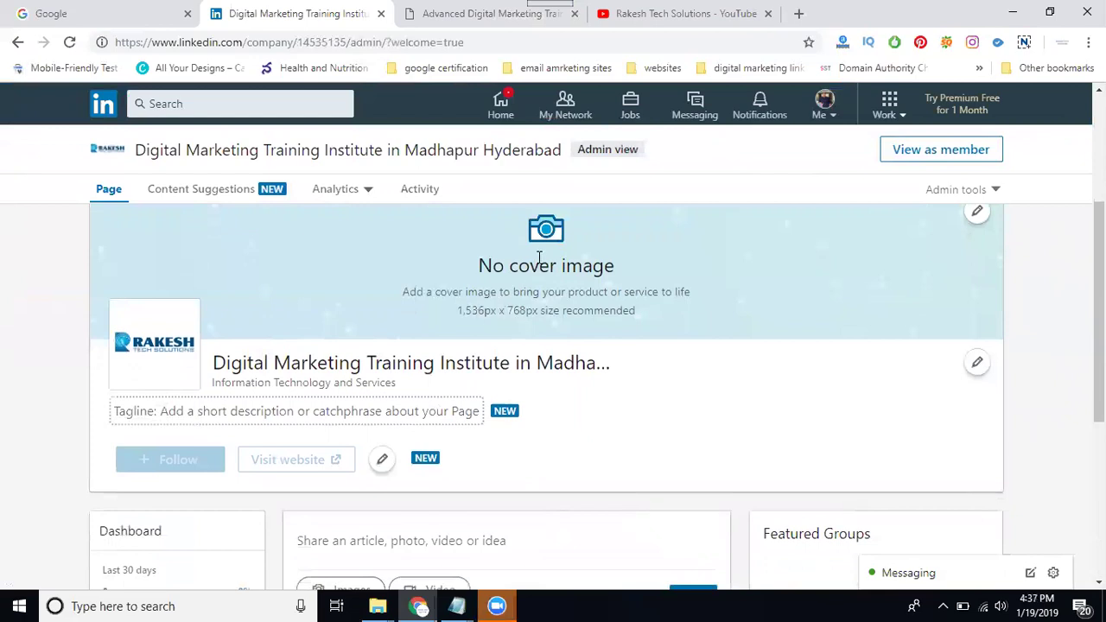
click(977, 212)
click(923, 259)
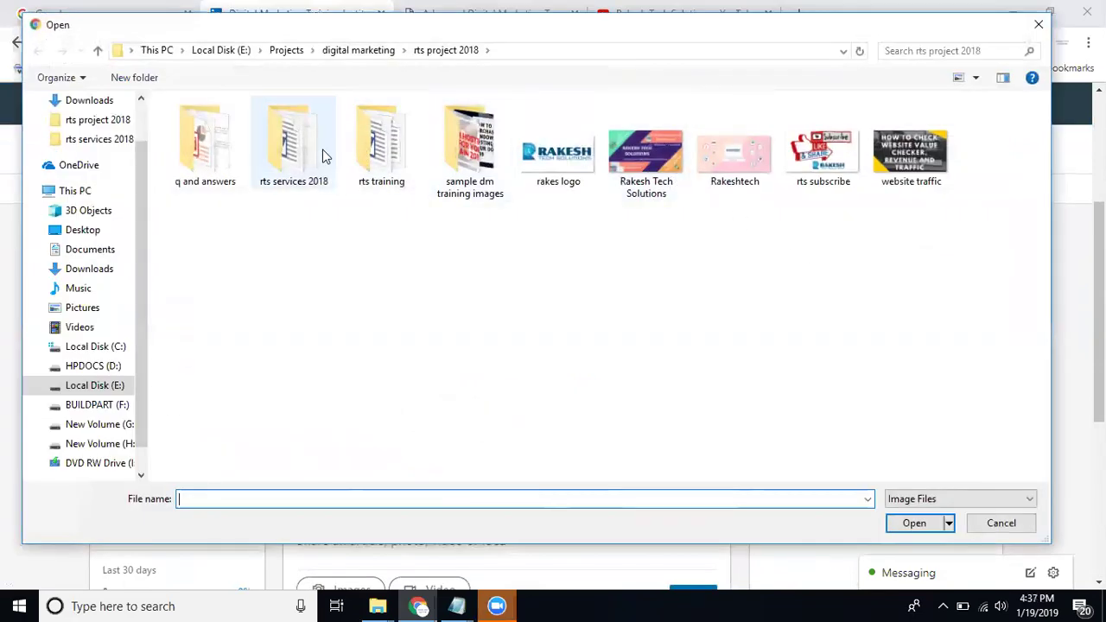
double_click(357, 153)
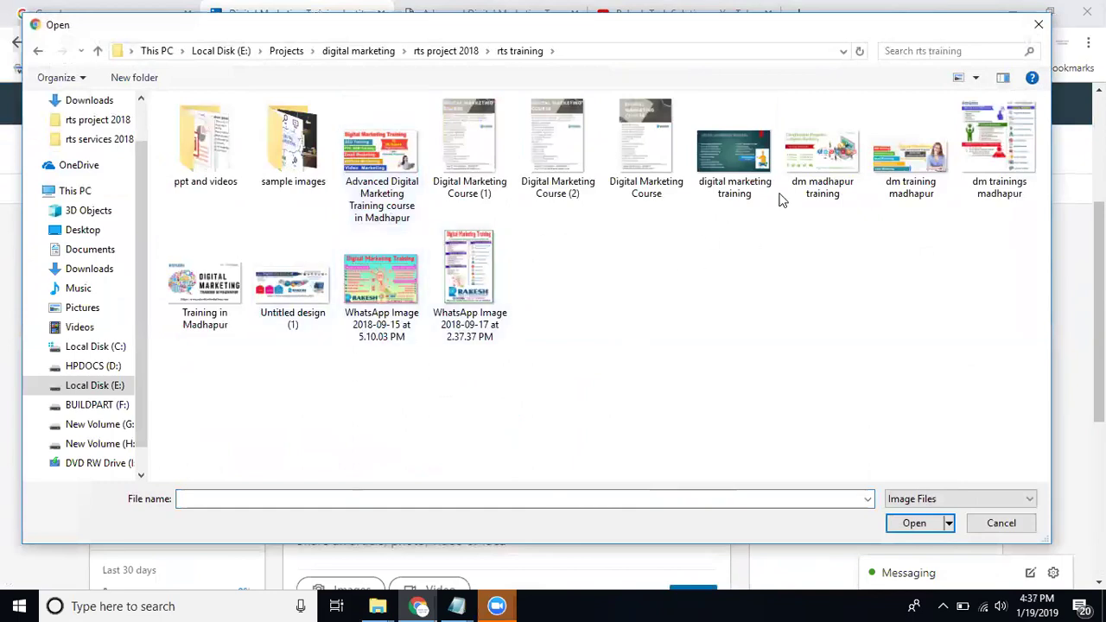
click(811, 170)
double_click(811, 170)
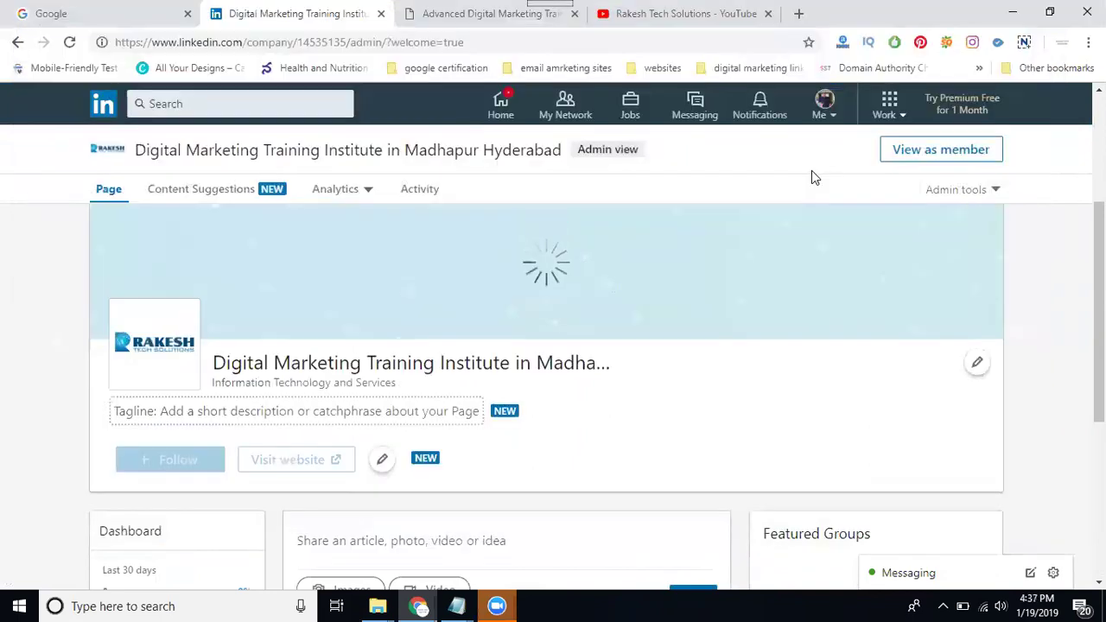
click(364, 413)
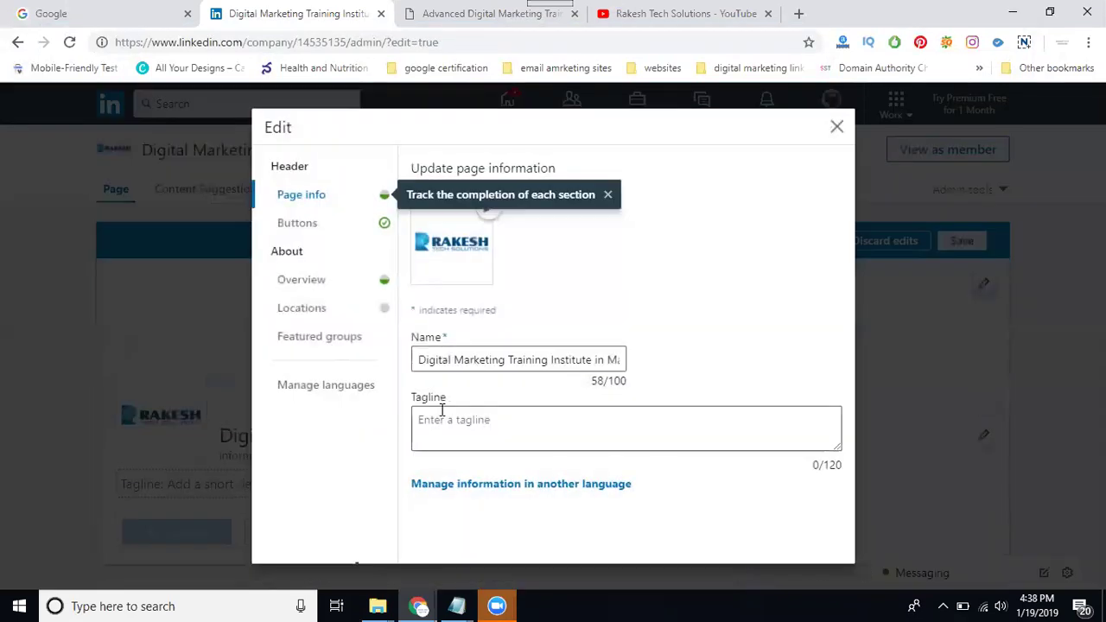
Set the tagline to 'Digital Marketing Training With Real Time Project + Intenship + Placements'.
click(443, 413)
text(Digit)
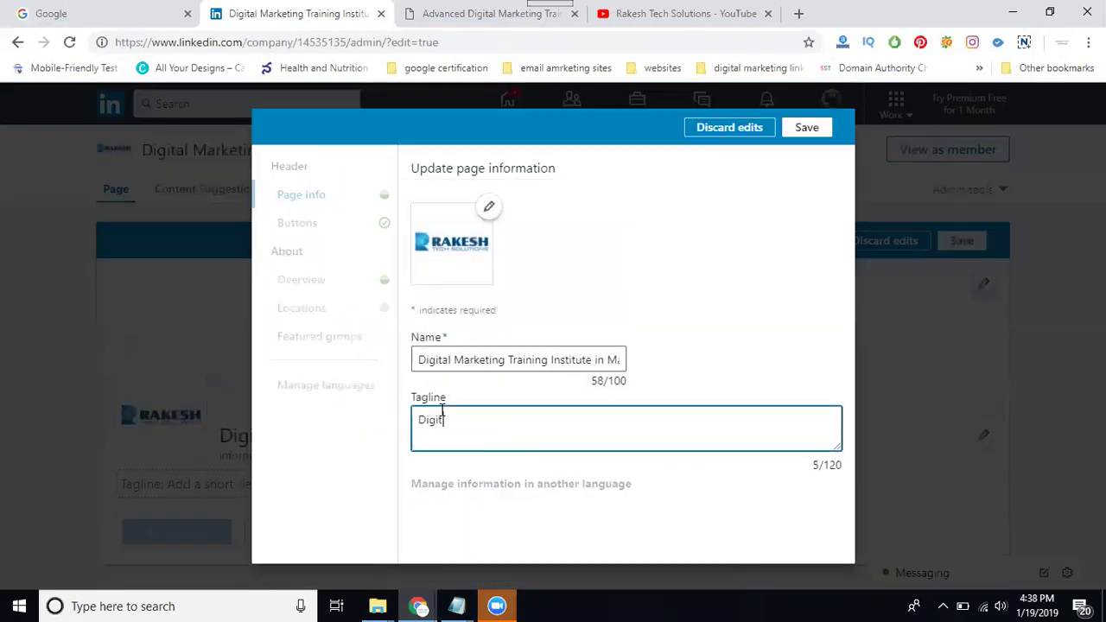
text(al Marketing Training With Real Time Project )
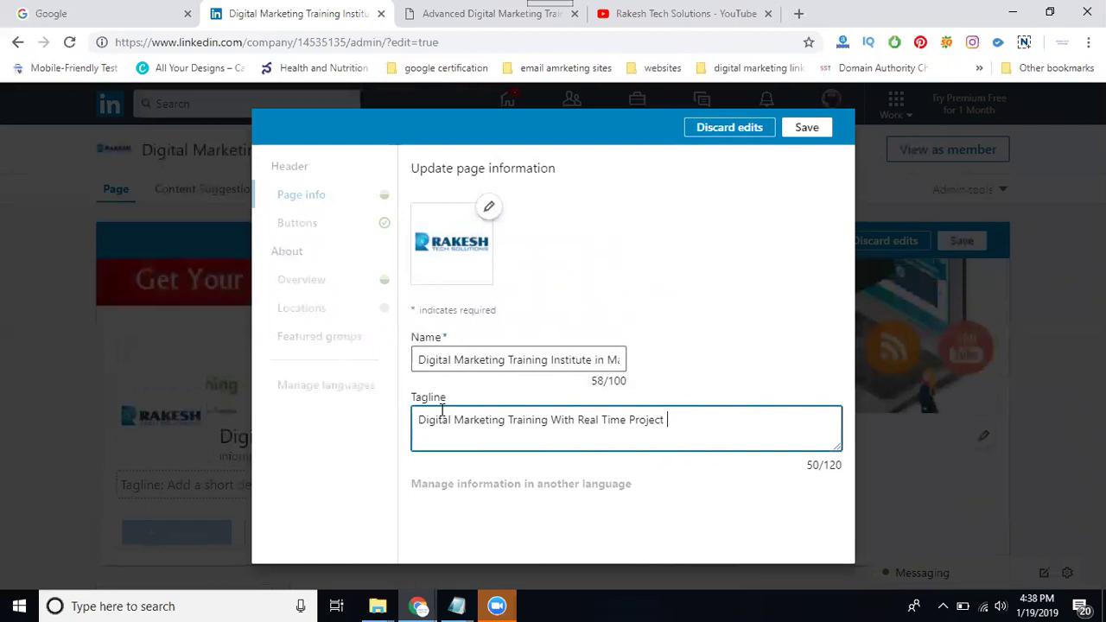
text(+ Intenship)
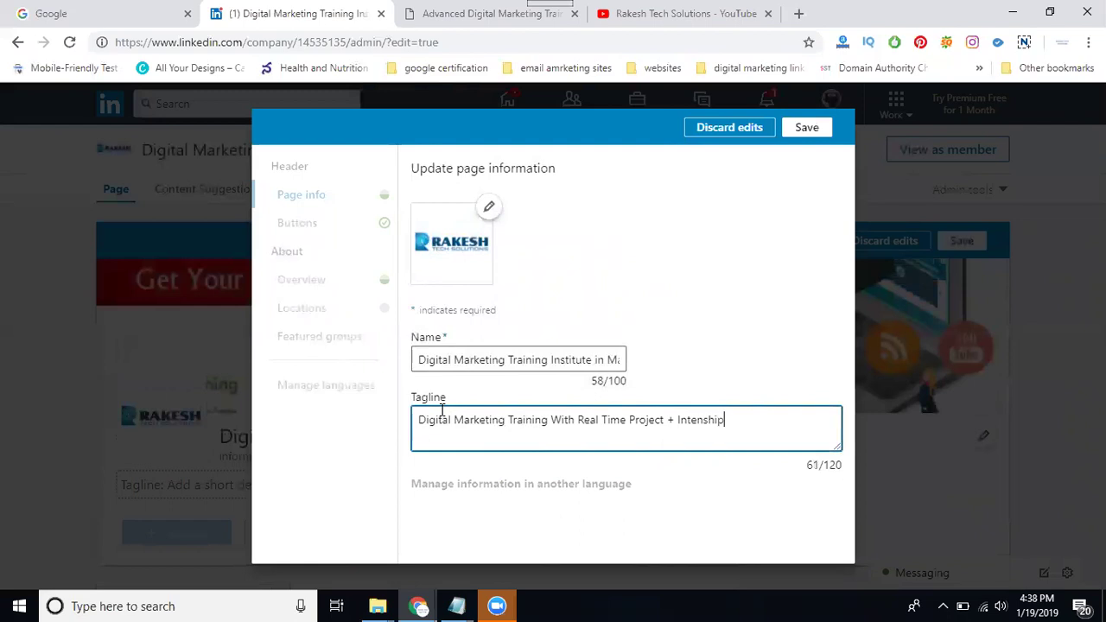
text( + Placements)
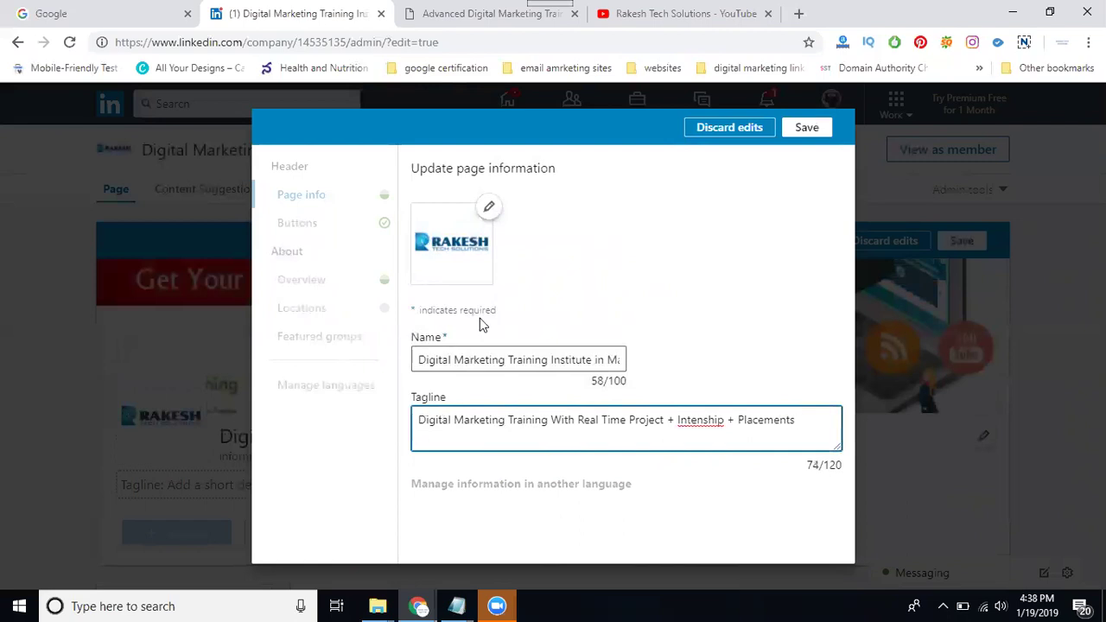
click(806, 129)
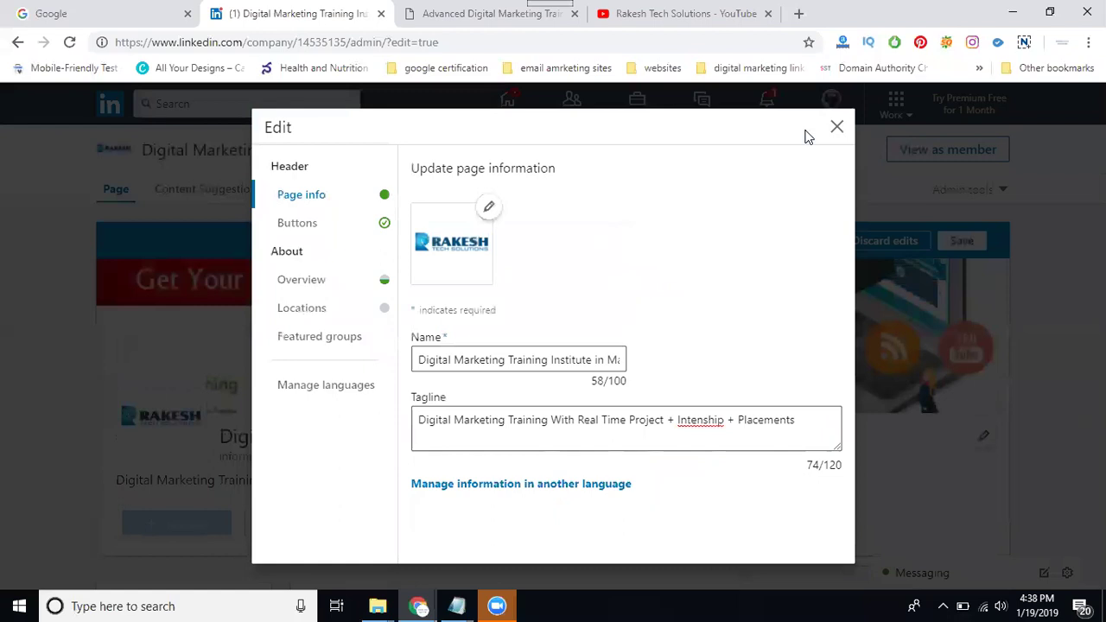
click(837, 127)
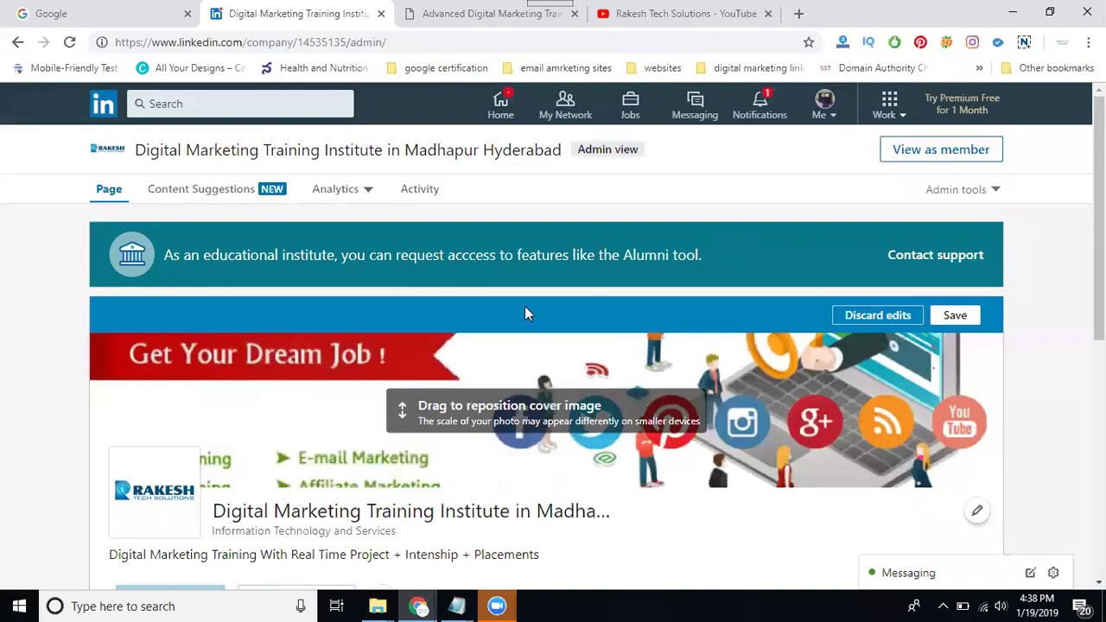
Save the newly uploaded cover image on the page.
scroll(1009, 315, down, 4)
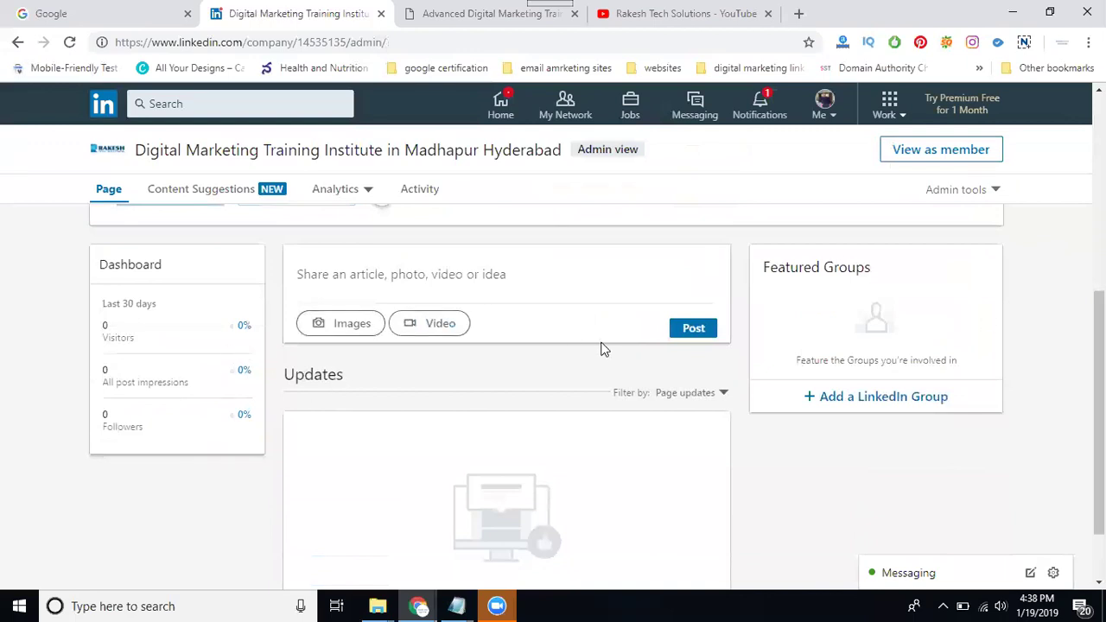
scroll(605, 348, up, 1)
scroll(605, 348, up, 3)
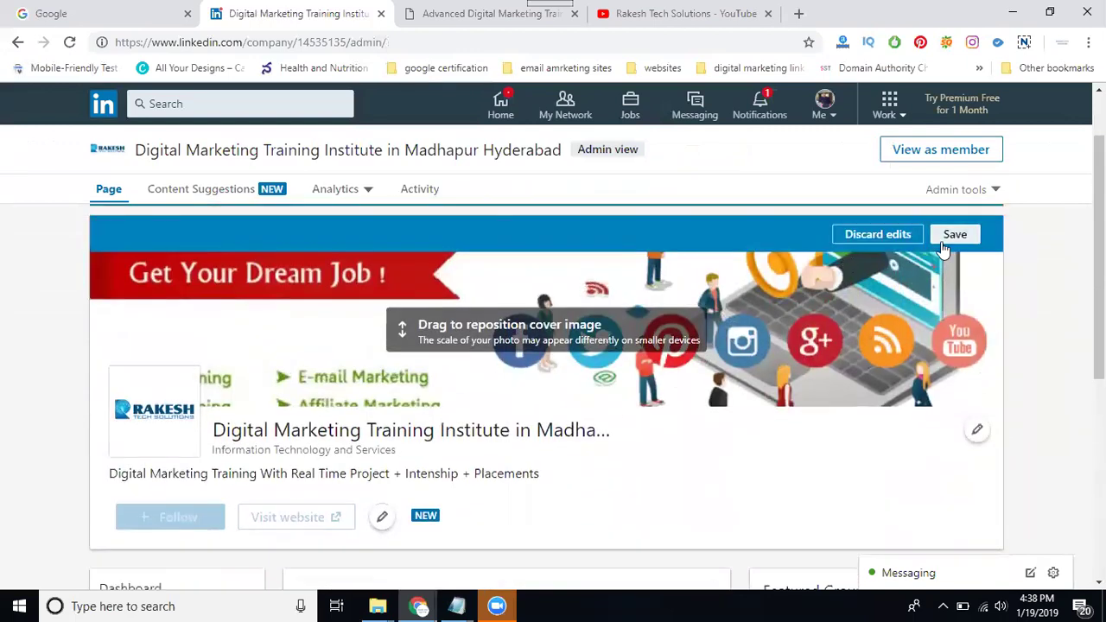
click(955, 235)
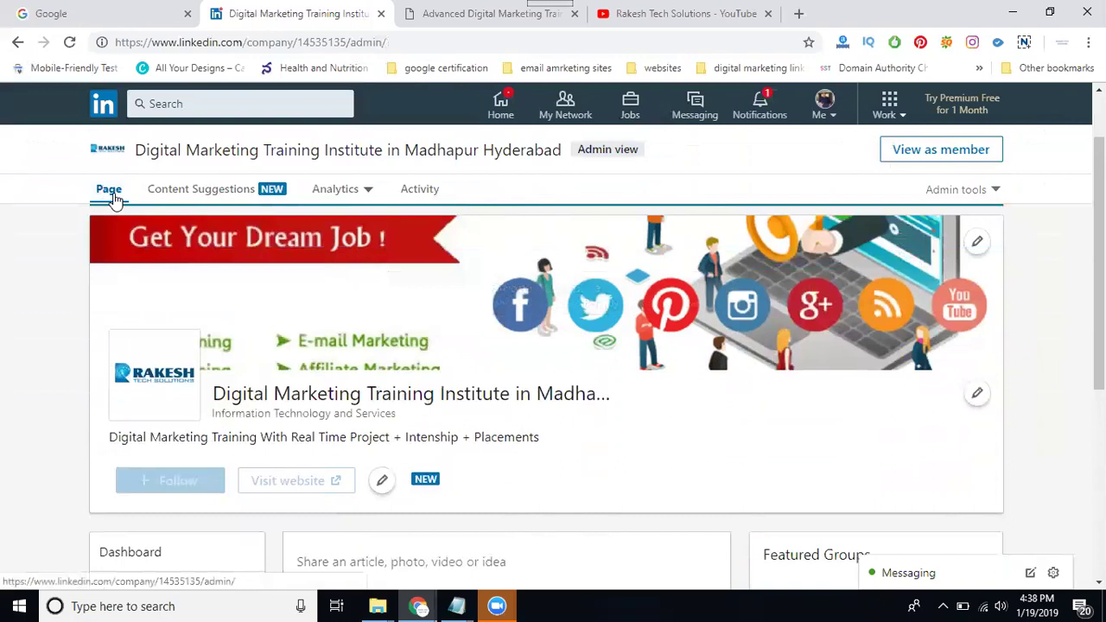
Scroll down to the page's empty Updates feed and zero-value analytics.
scroll(486, 288, down, 5)
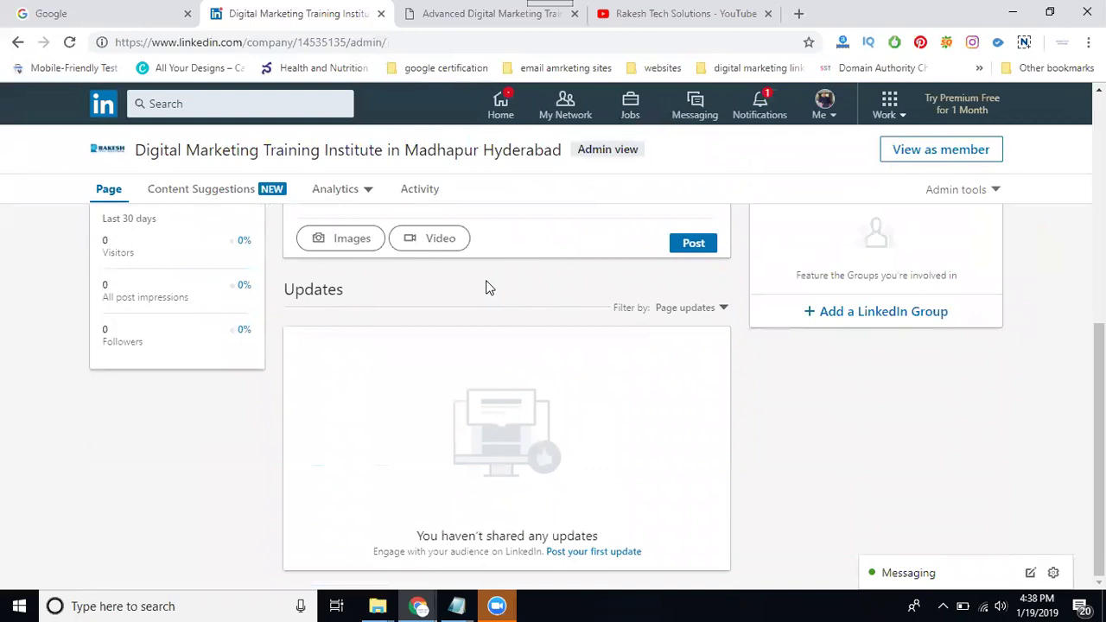
Start a new institute page post and paste in the copied training course link.
click(497, 13)
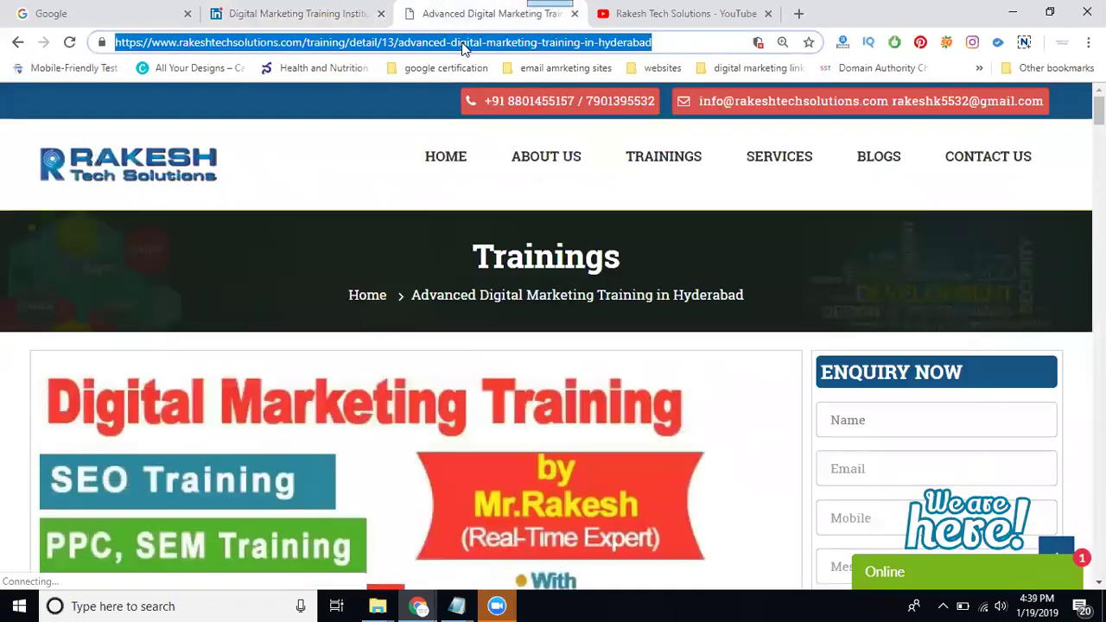
click(302, 14)
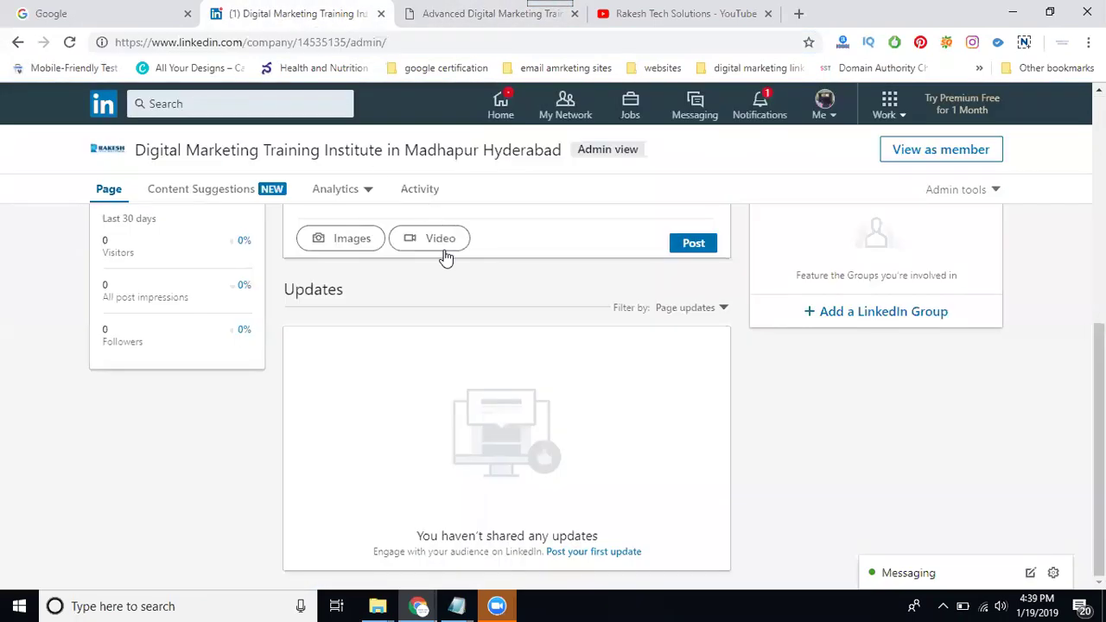
scroll(464, 281, up, 3)
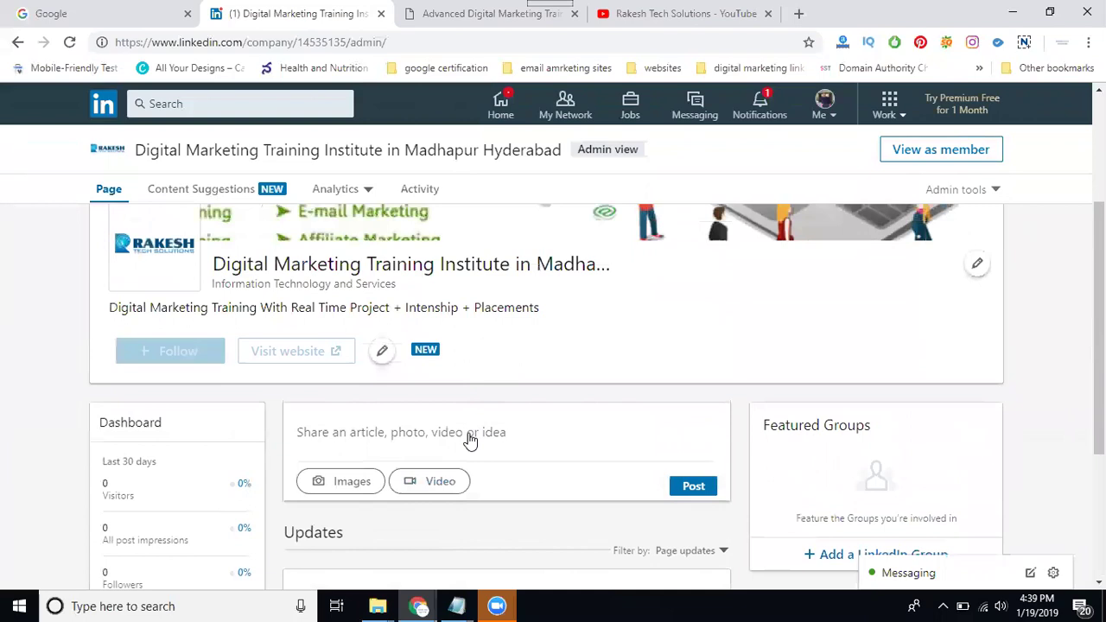
click(469, 440)
key(Return)
key(Return)
key(Return)
text(https://www.rakeshtechsolutions.com/training/detail/13/advanced-digital-marketing-training-in-hyderabad)
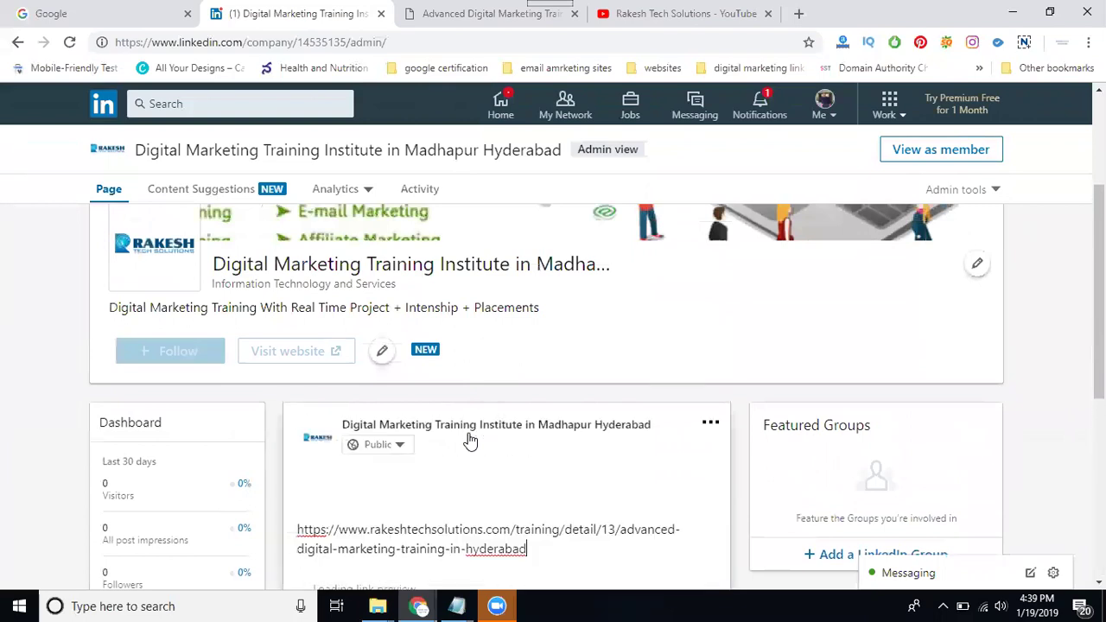
Replace the link preview image with the dm madhapur training image.
scroll(562, 187, down, 3)
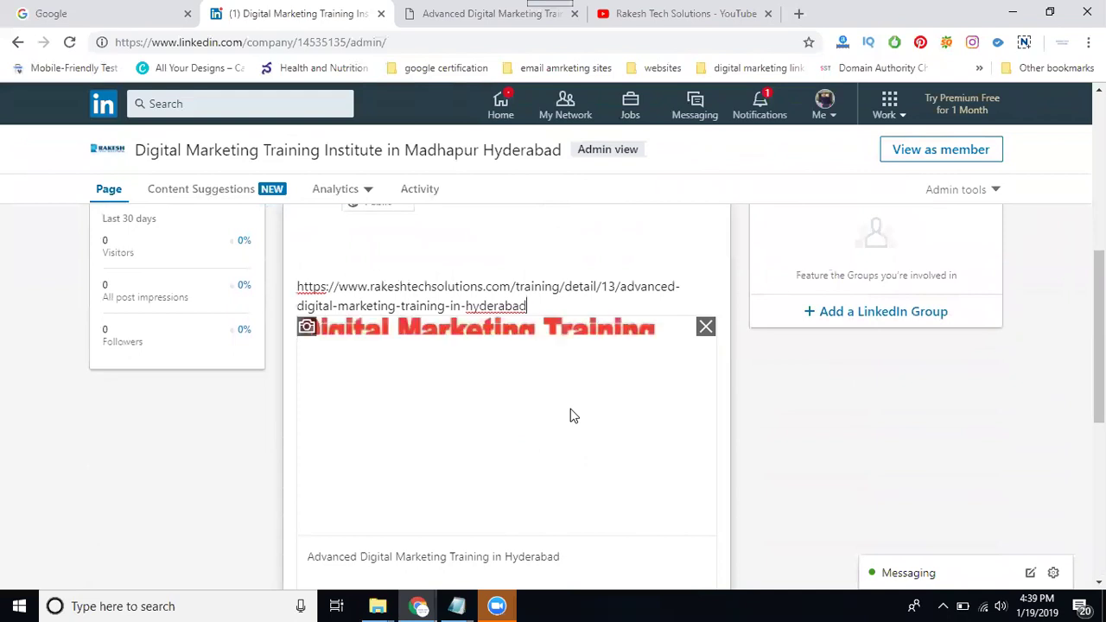
click(306, 330)
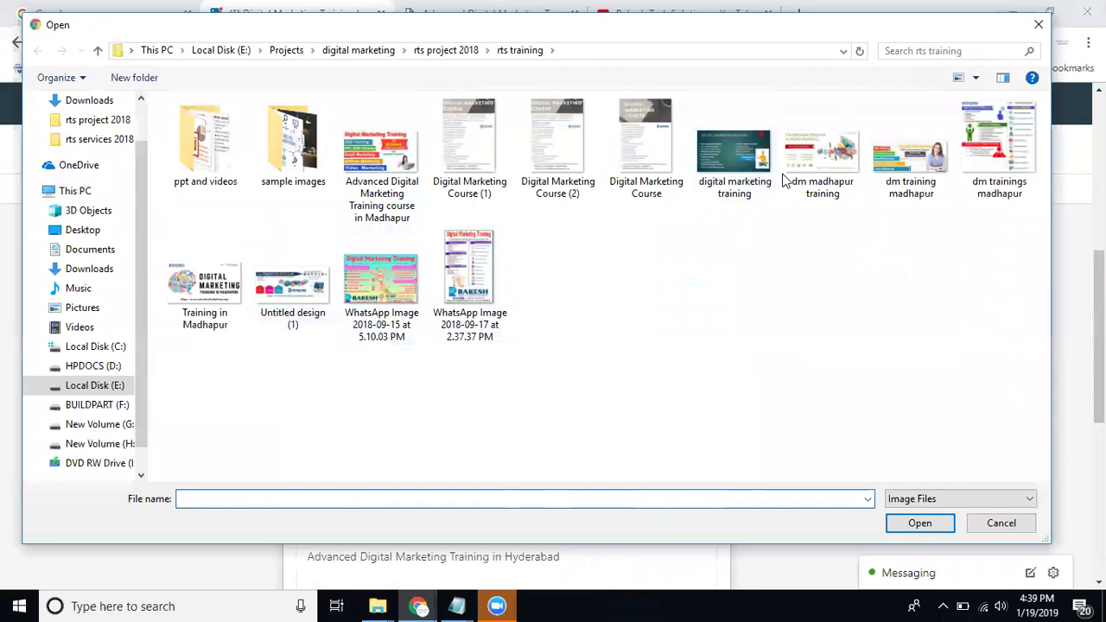
double_click(789, 172)
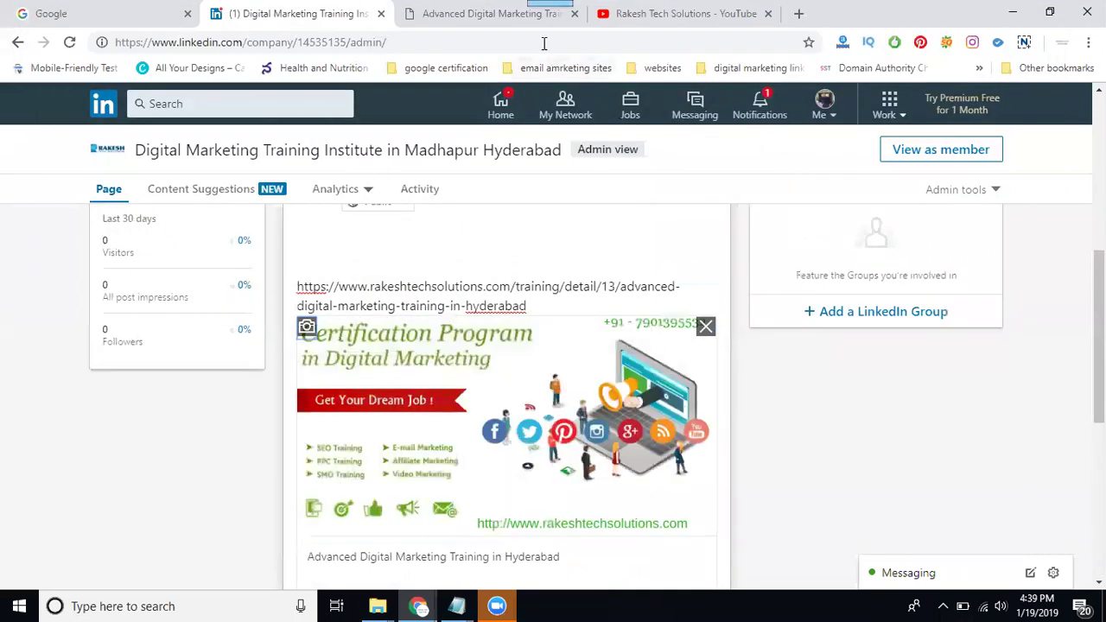
Select the course title text on the training website to reuse in the post.
click(518, 19)
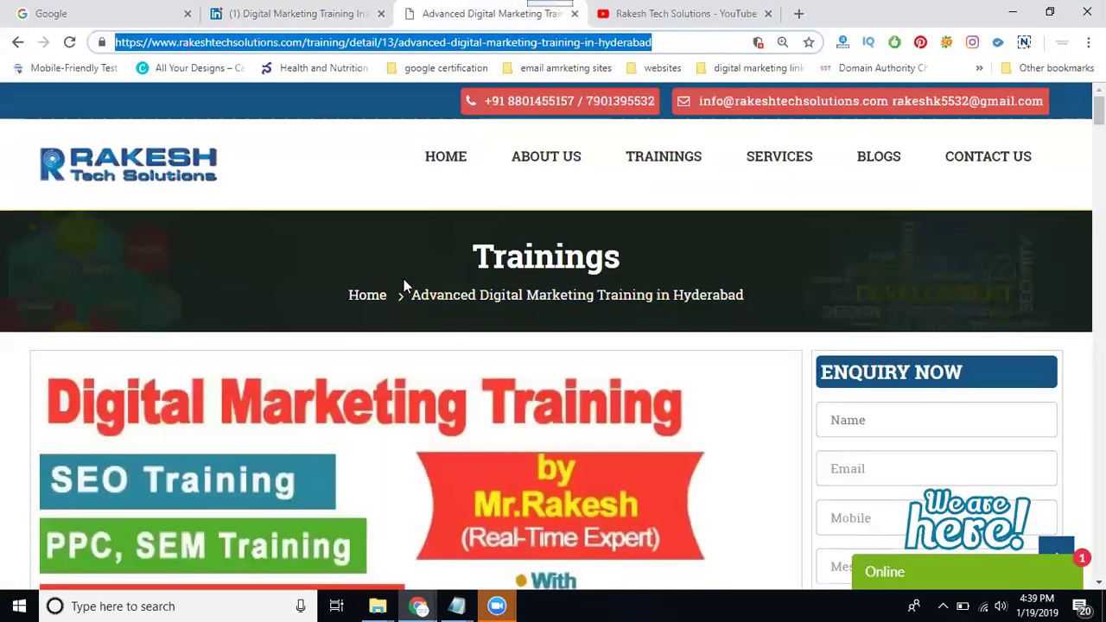
drag(411, 294, 748, 298)
key(ctrl+c)
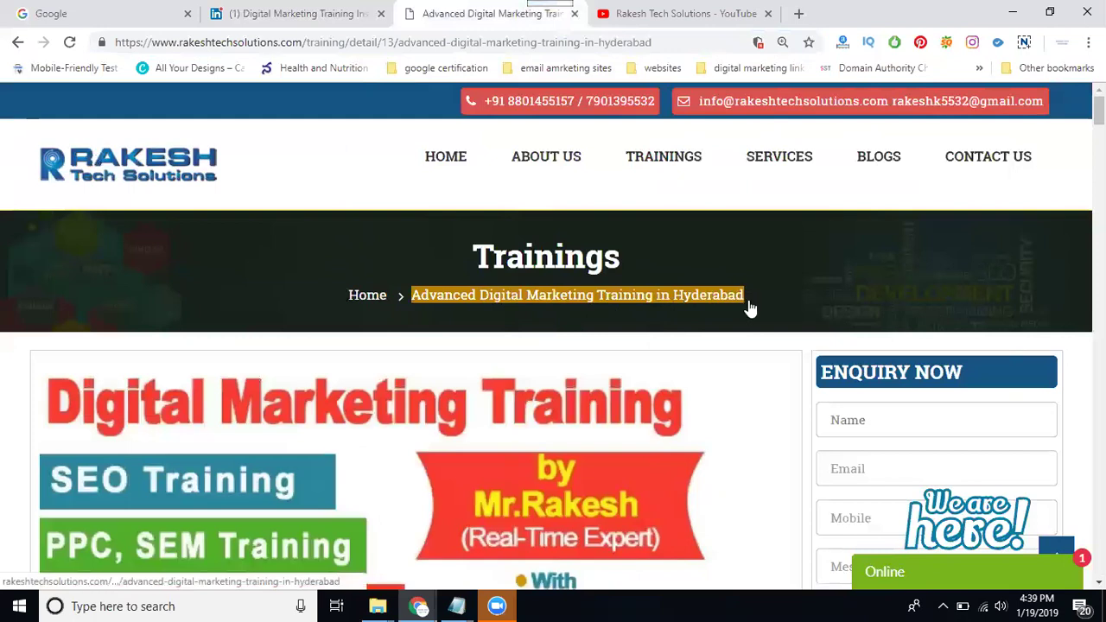
click(292, 13)
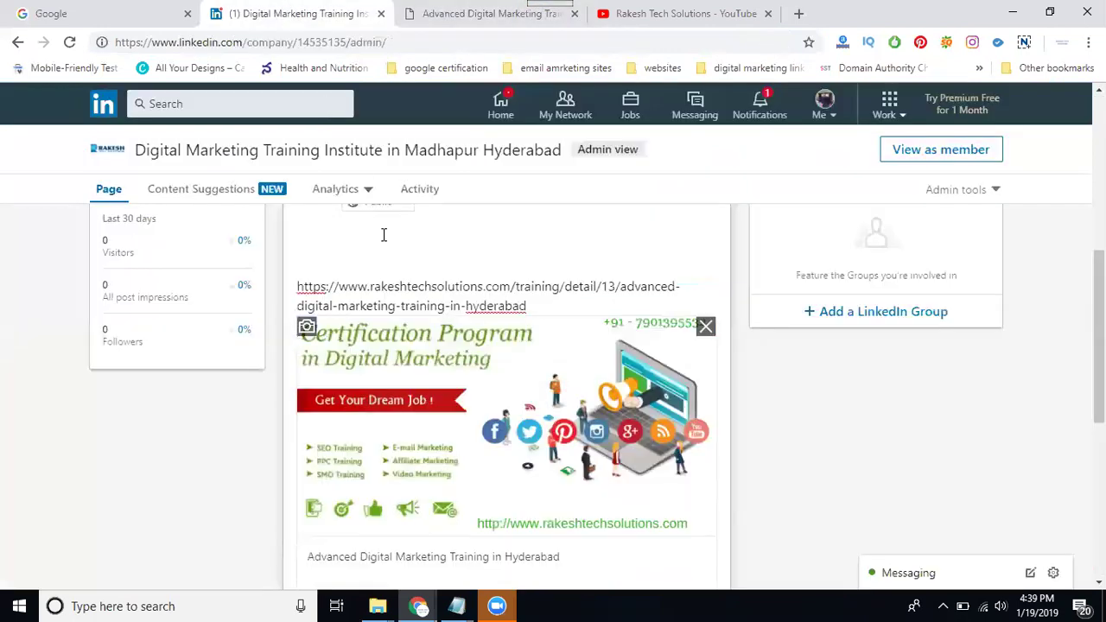
Paste the title as 'Advanced #DigitalMarketing #Training in #Hyderabad' with '#madhapur' on a new line.
key(ctrl+v)
click(358, 226)
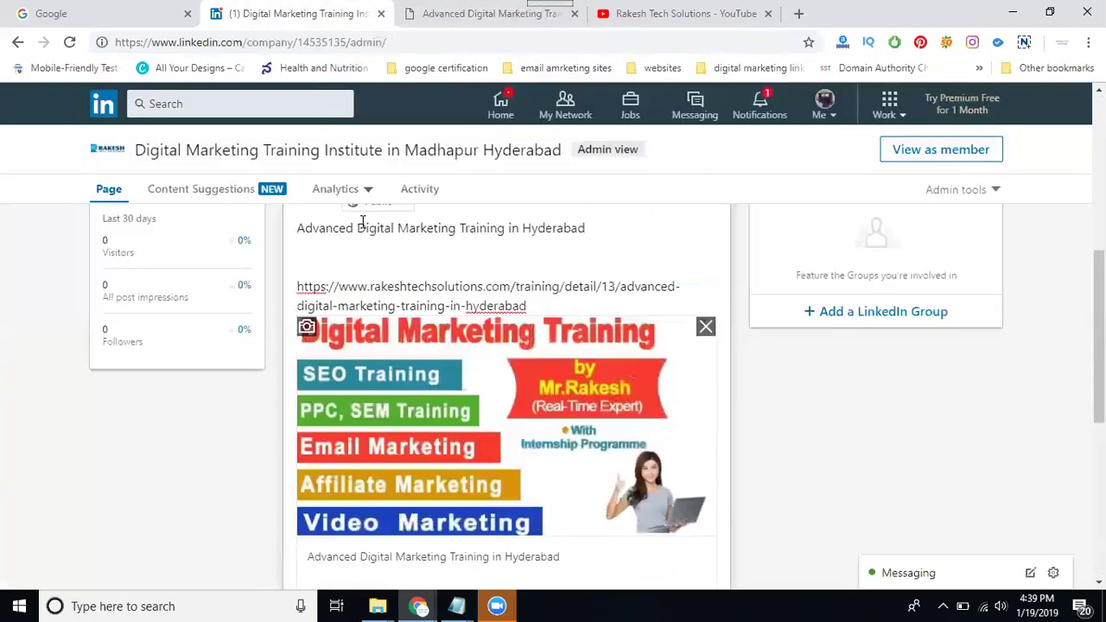
text(#)
key(BackSpace)
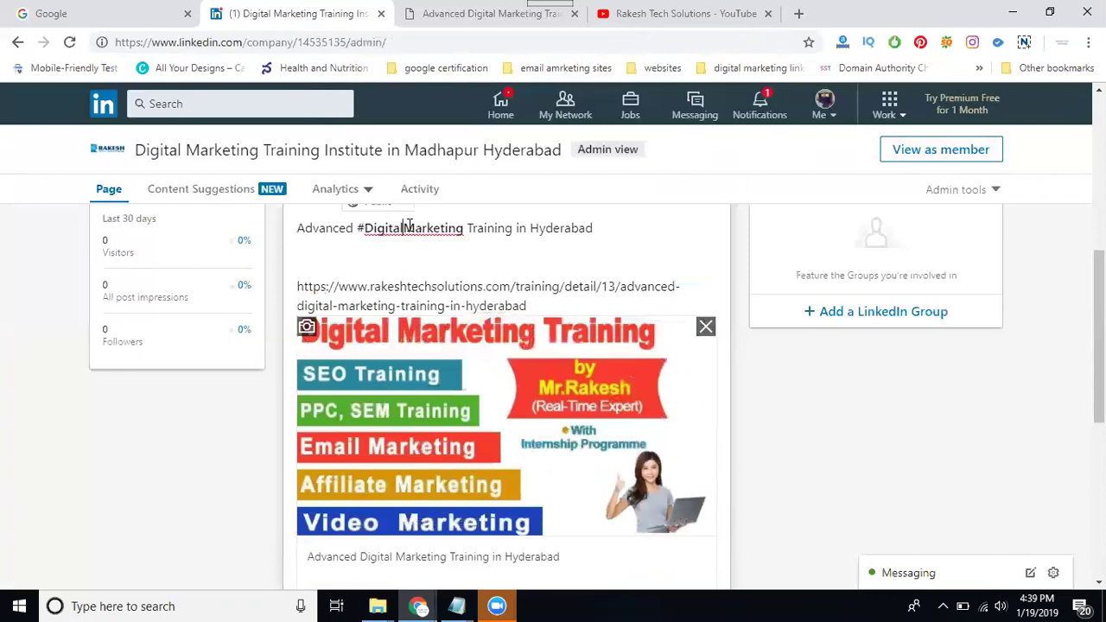
click(467, 227)
text(#)
text(#)
key(Down)
key(Return)
key(Return)
text(#madhapur)
click(632, 234)
text(by @digital ra)
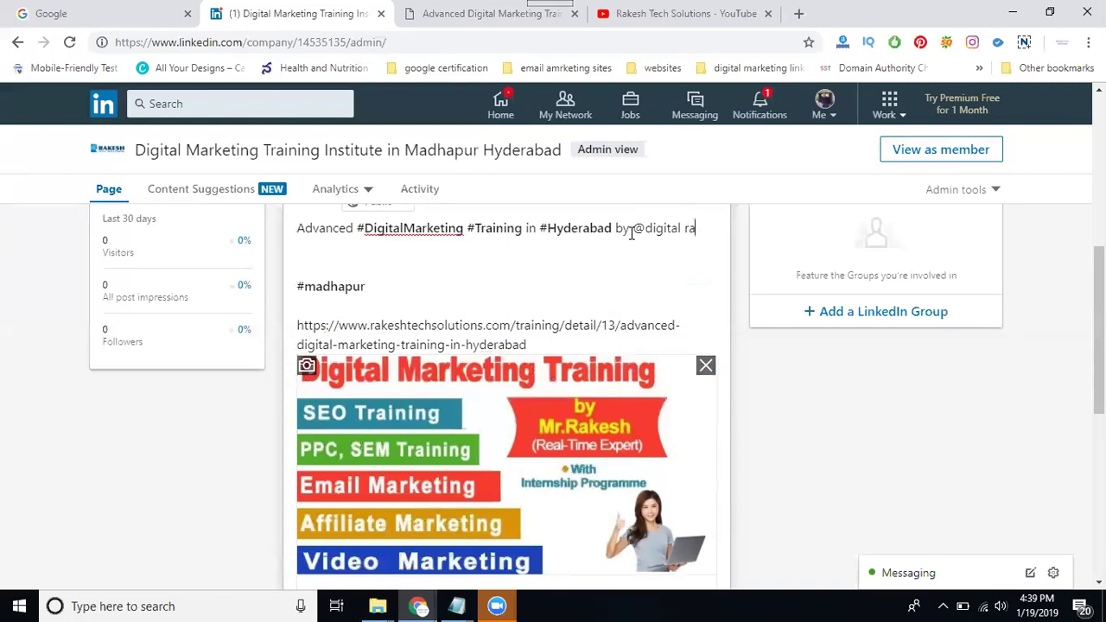
text(kesh)
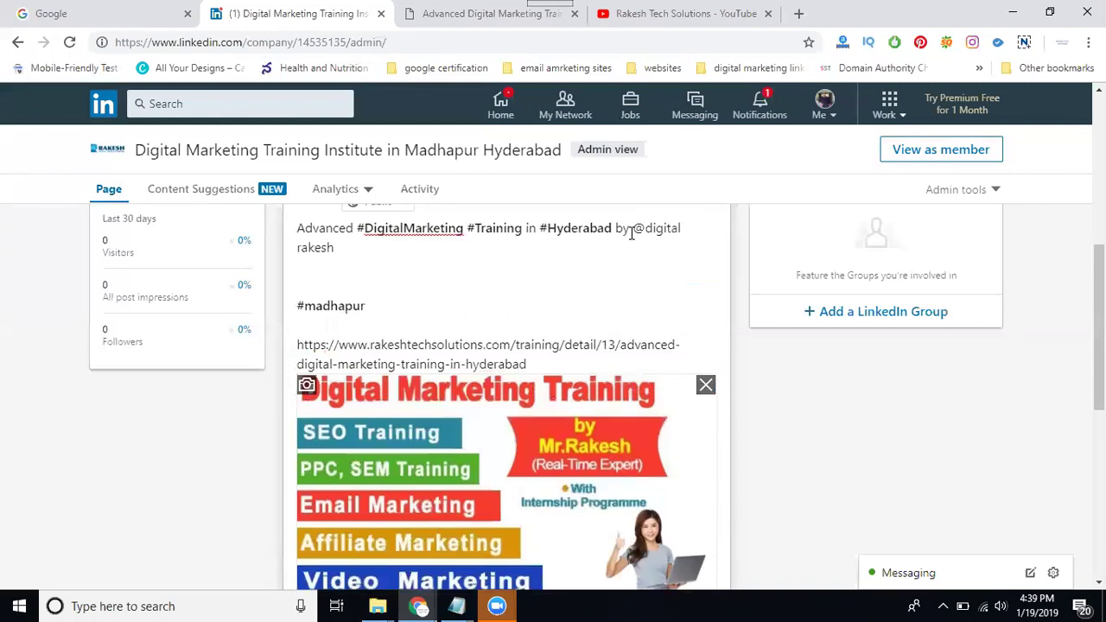
scroll(430, 299, down, 2)
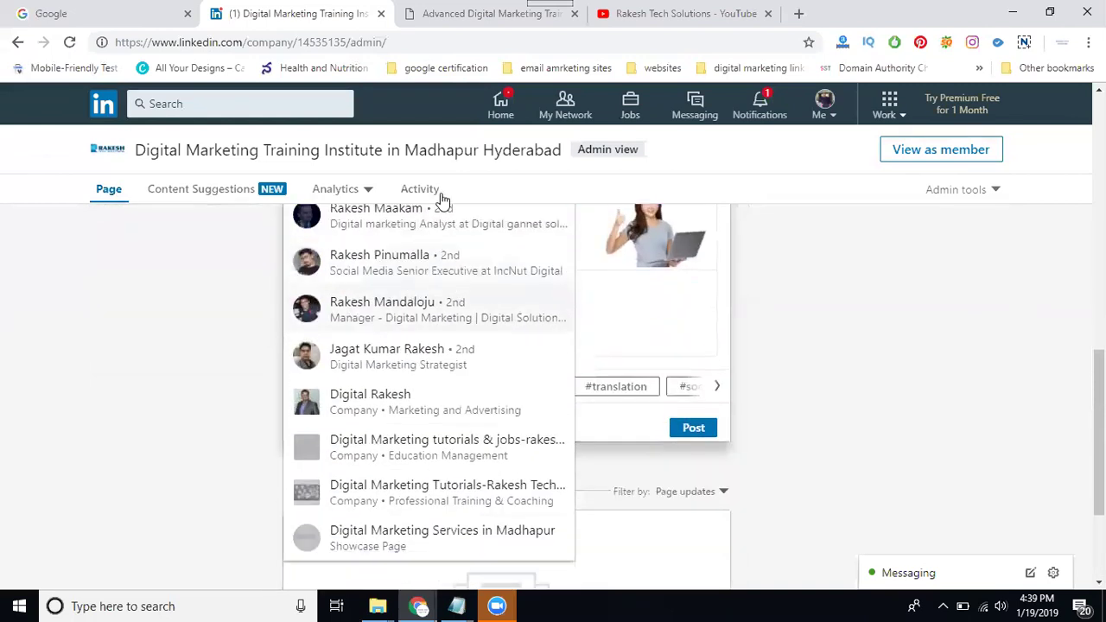
click(400, 404)
Add a suggested marketing hashtag and publish the link post.
scroll(399, 413, up, 2)
scroll(400, 413, up, 1)
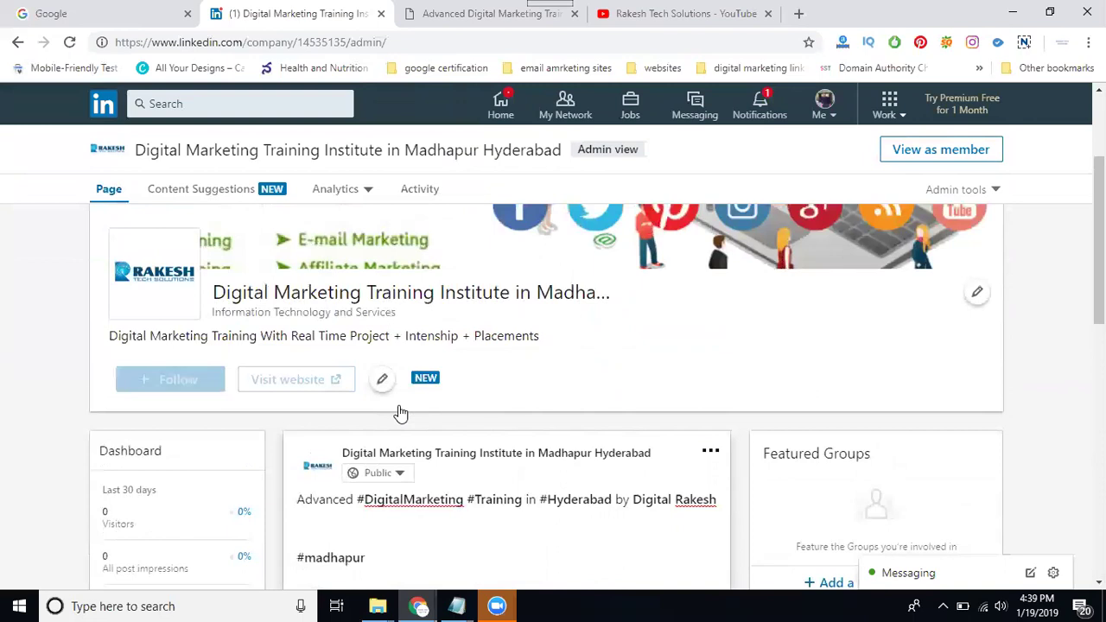
scroll(400, 413, up, 1)
scroll(405, 406, down, 3)
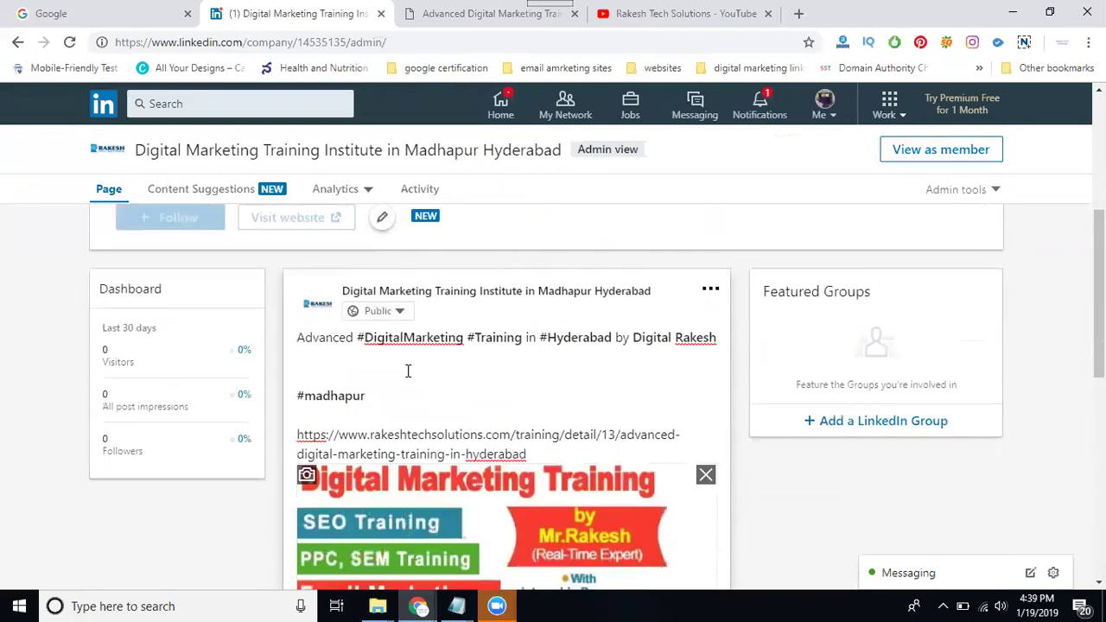
scroll(410, 386, down, 3)
scroll(407, 380, up, 1)
scroll(408, 379, down, 1)
scroll(410, 380, down, 2)
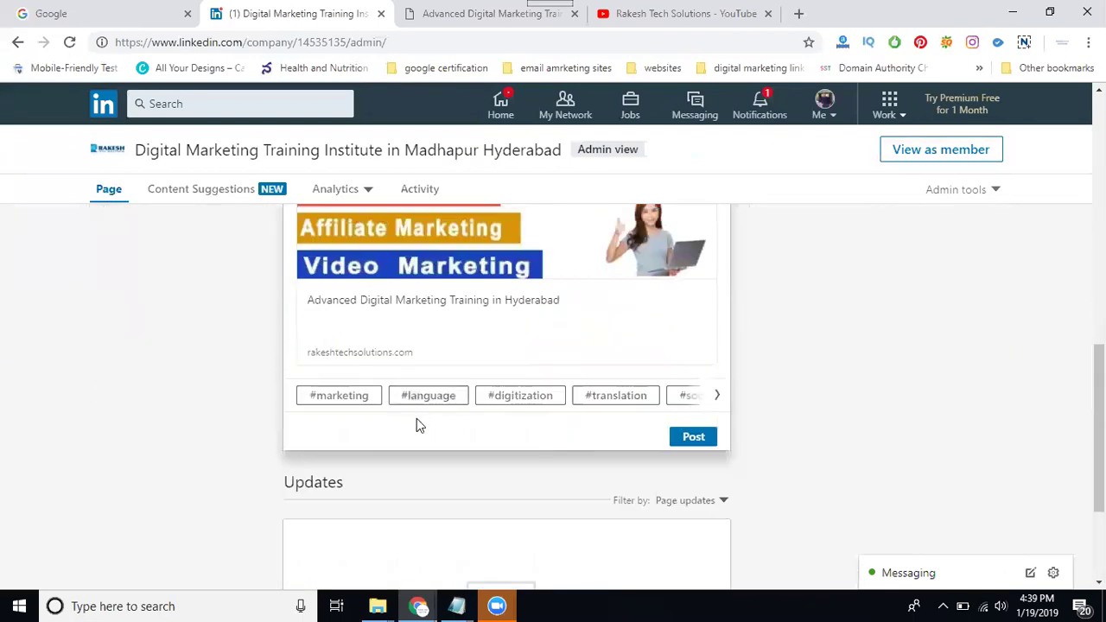
click(717, 398)
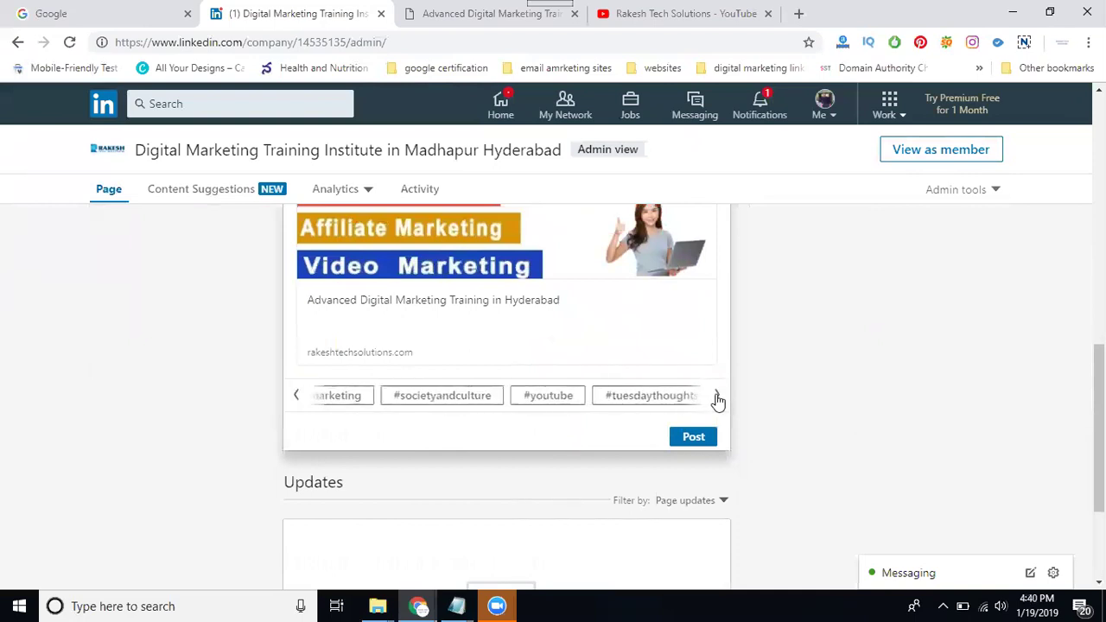
click(354, 400)
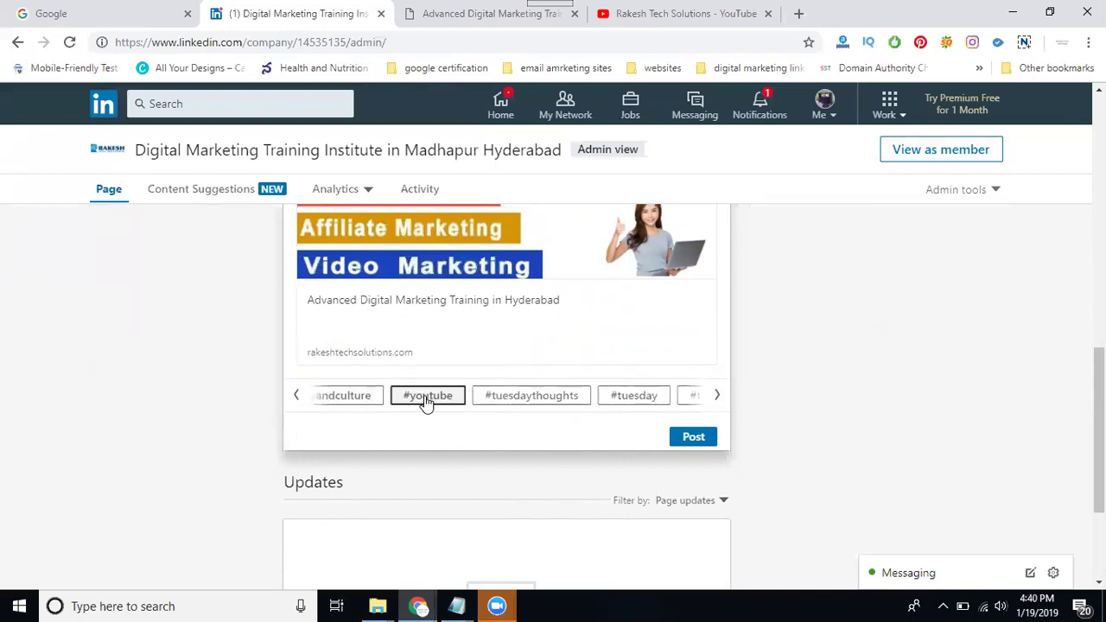
click(692, 435)
Attach the Untitled design (1) and dm madhapur training images to a new post.
scroll(692, 439, down, 2)
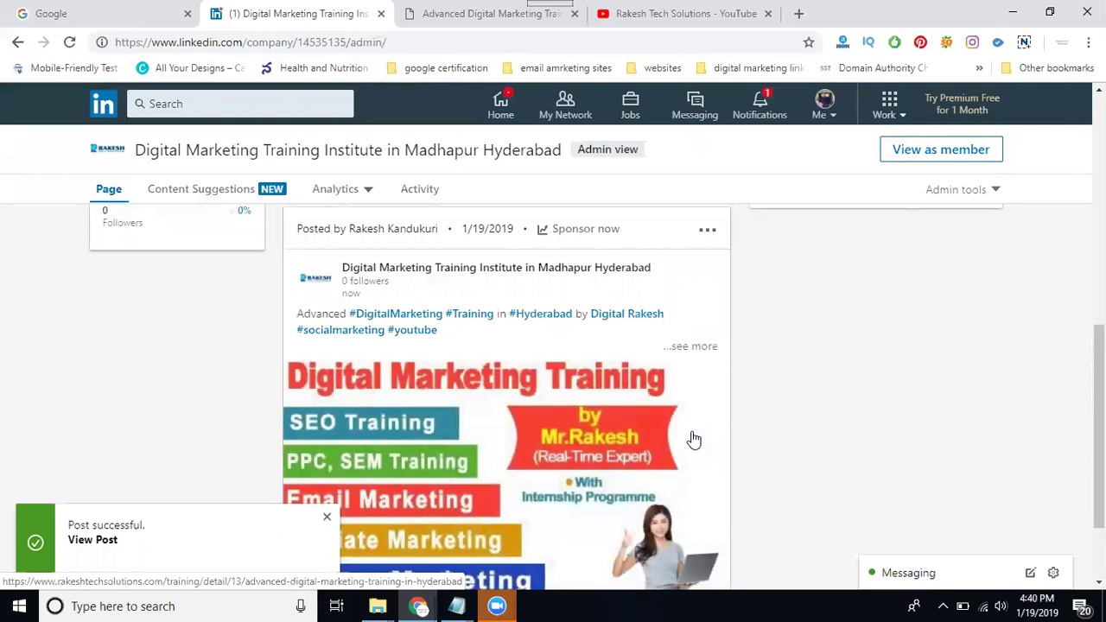
scroll(513, 350, up, 3)
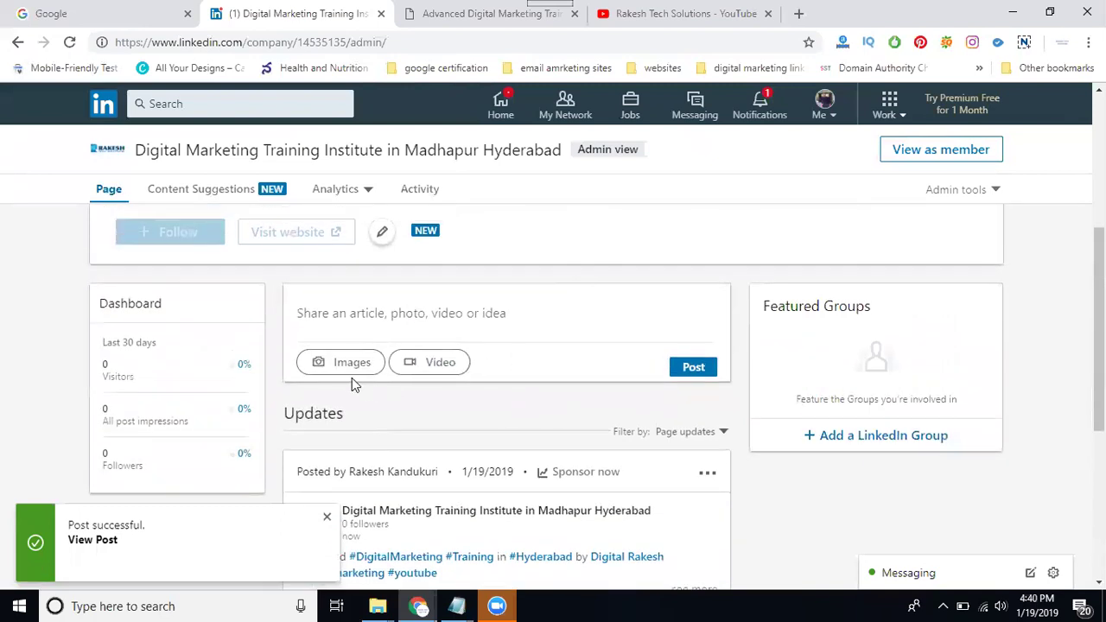
click(346, 368)
click(293, 280)
ctrl+click(802, 172)
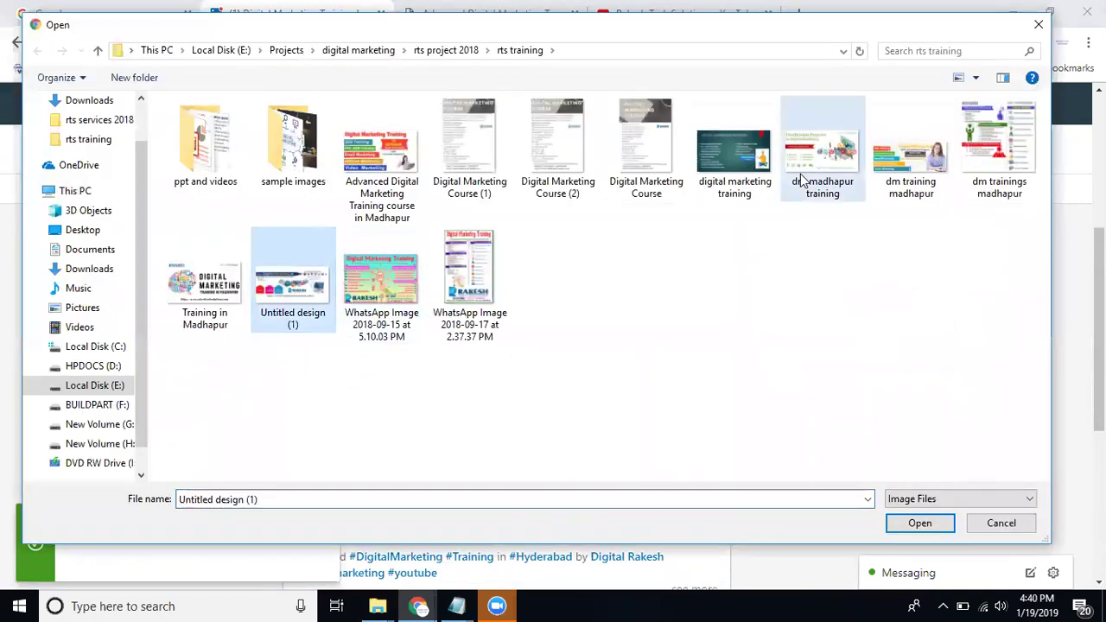
click(918, 522)
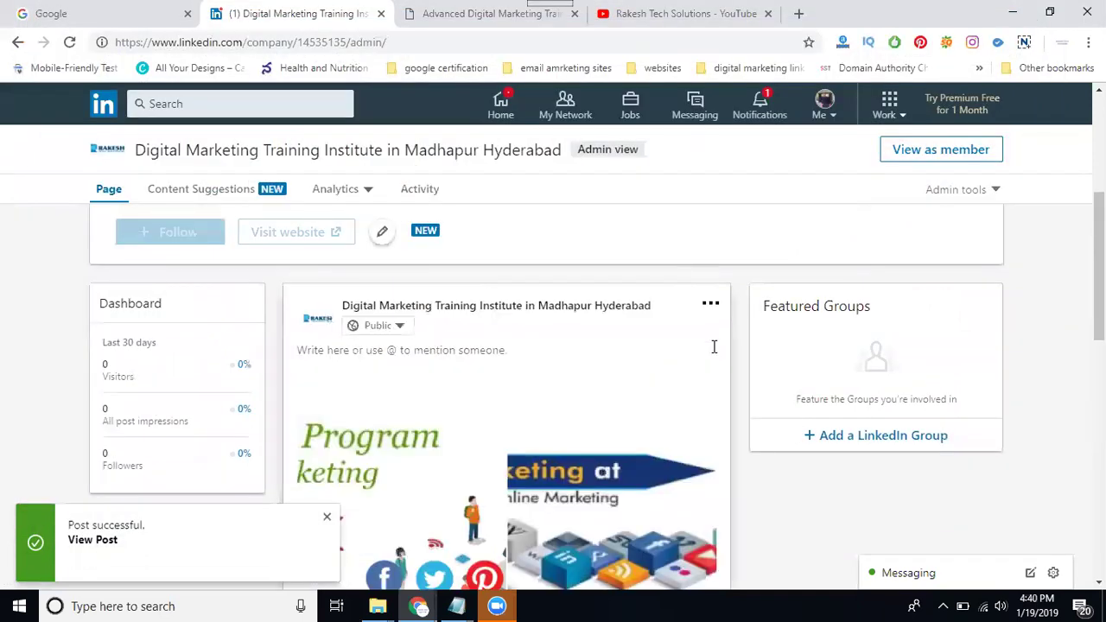
Copy the caption text from the previous hashtag post.
scroll(713, 352, down, 2)
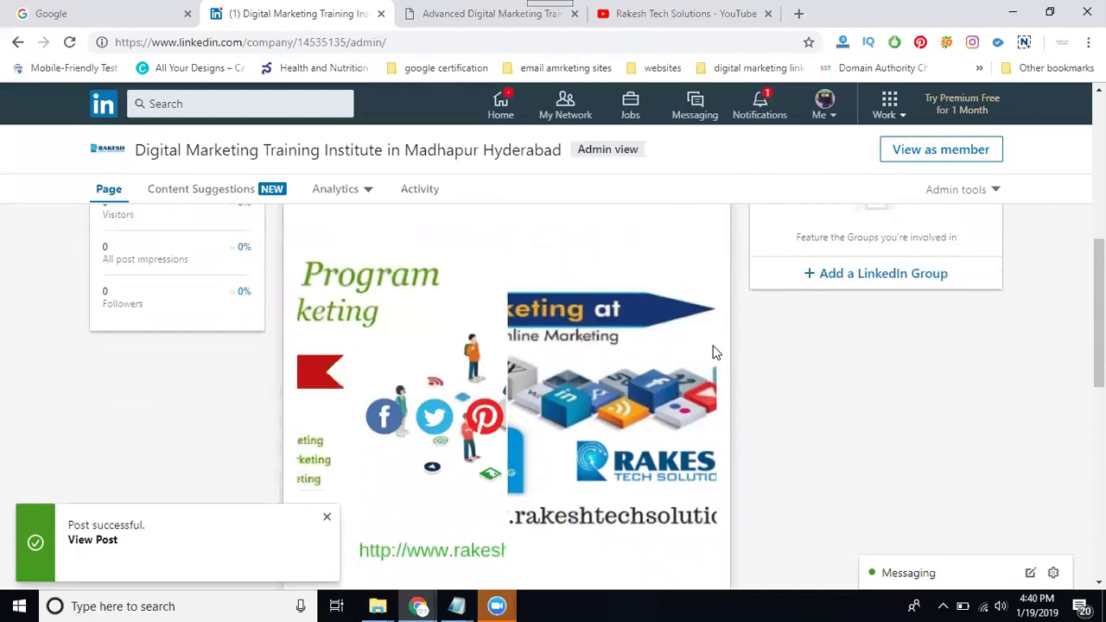
scroll(648, 367, down, 3)
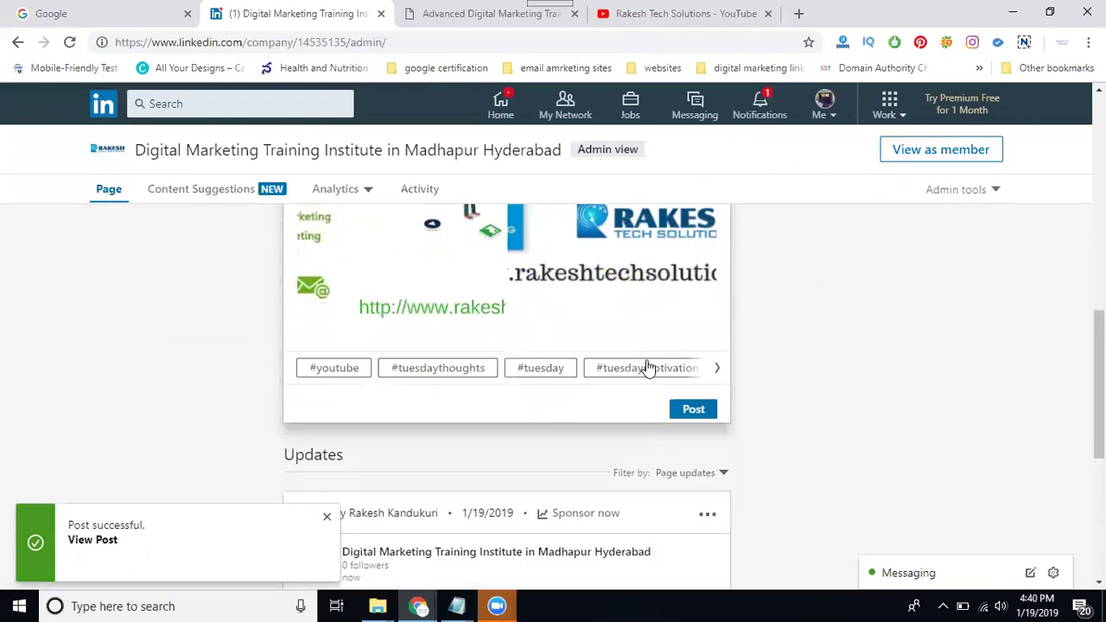
scroll(513, 348, down, 3)
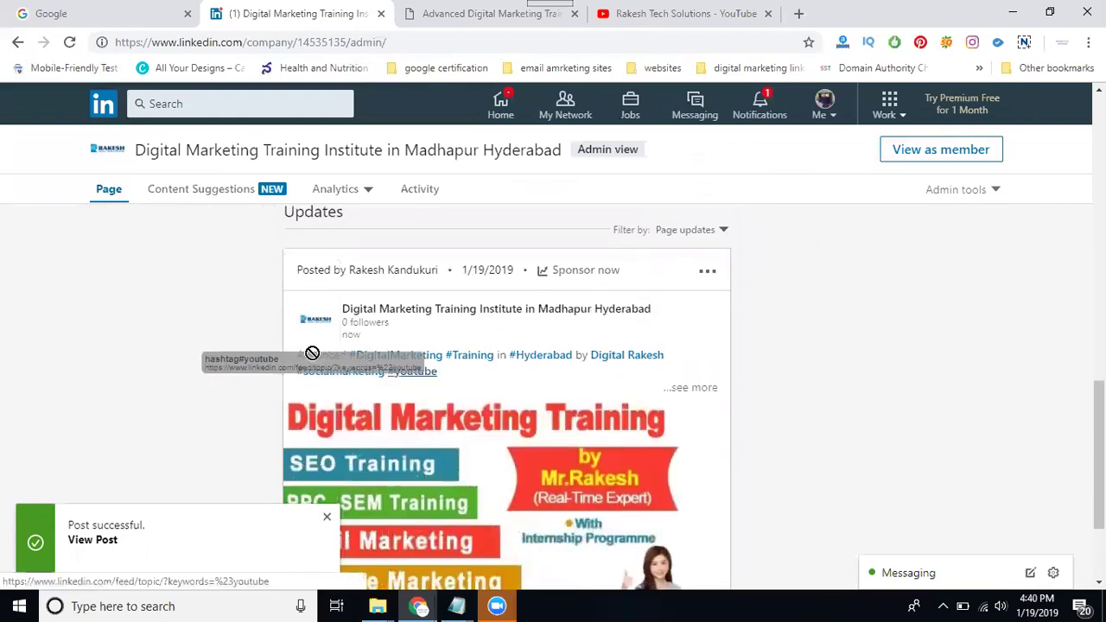
drag(463, 374, 298, 355)
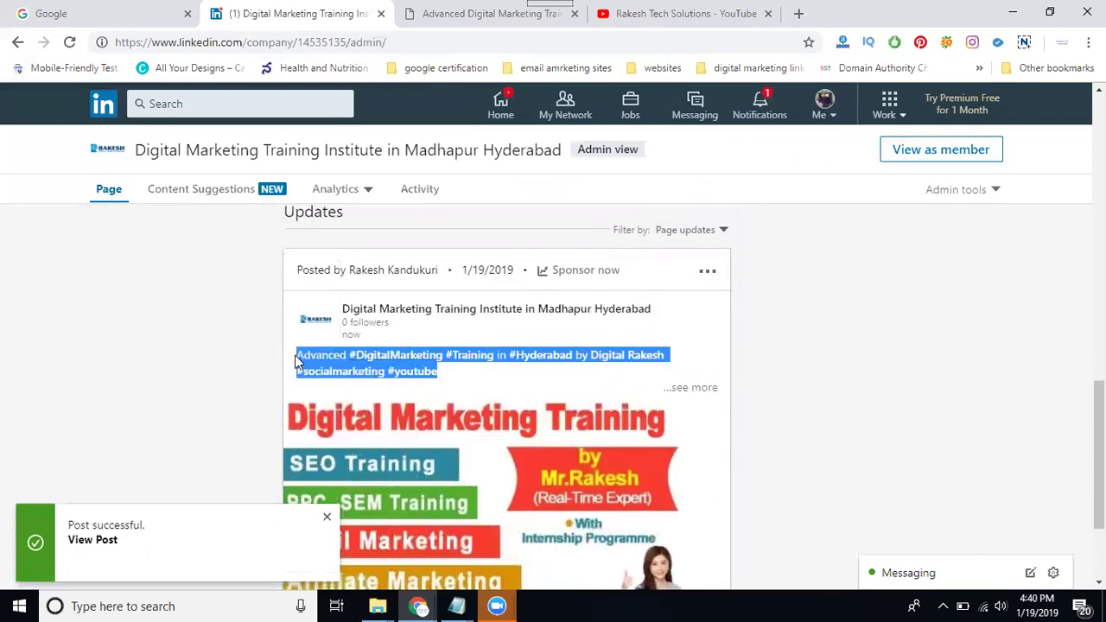
key(ctrl+c)
Paste the caption, append a phone number, and publish the image post.
scroll(300, 356, up, 5)
scroll(385, 289, up, 2)
click(386, 289)
key(ctrl+v)
scroll(411, 318, down, 5)
click(689, 328)
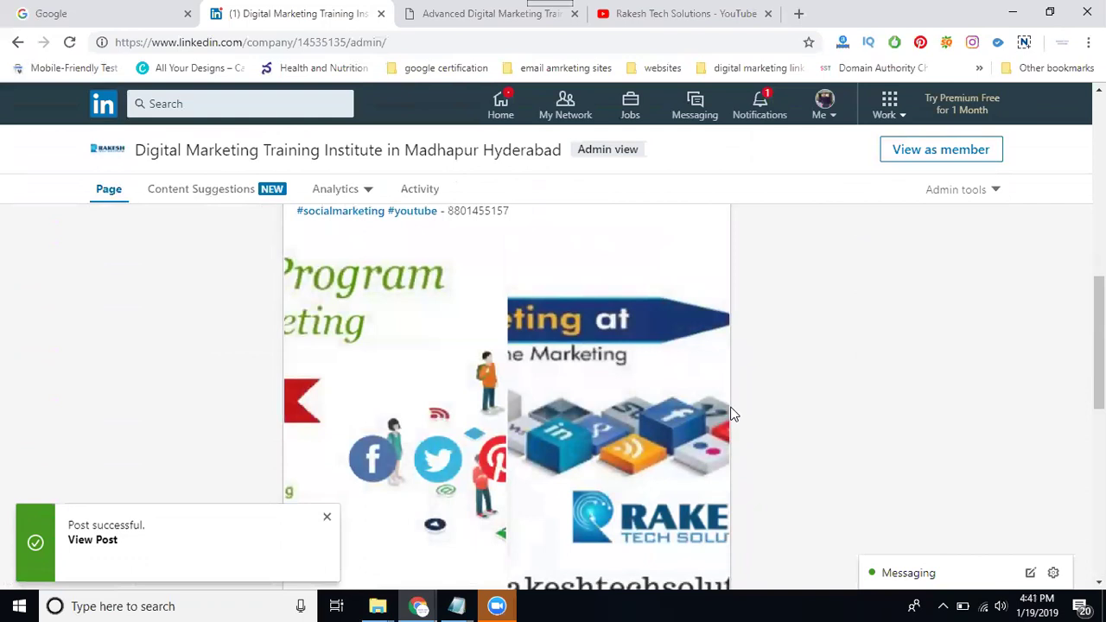
Browse to Documents > Zoom > 2019-01-11 meeting folder to choose a video.
scroll(730, 415, up, 5)
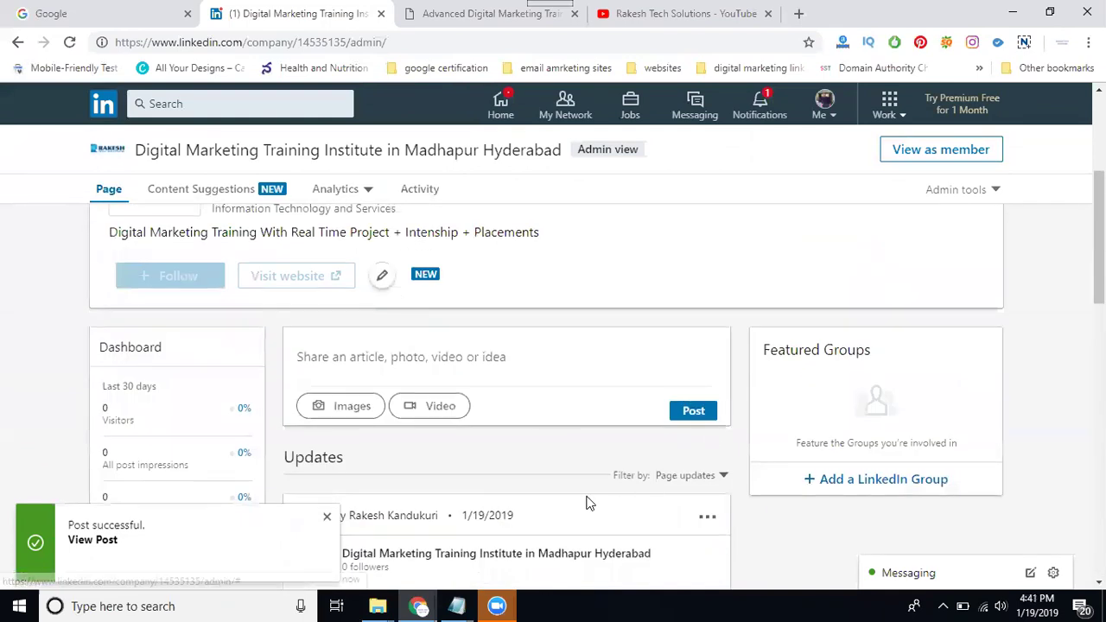
click(441, 407)
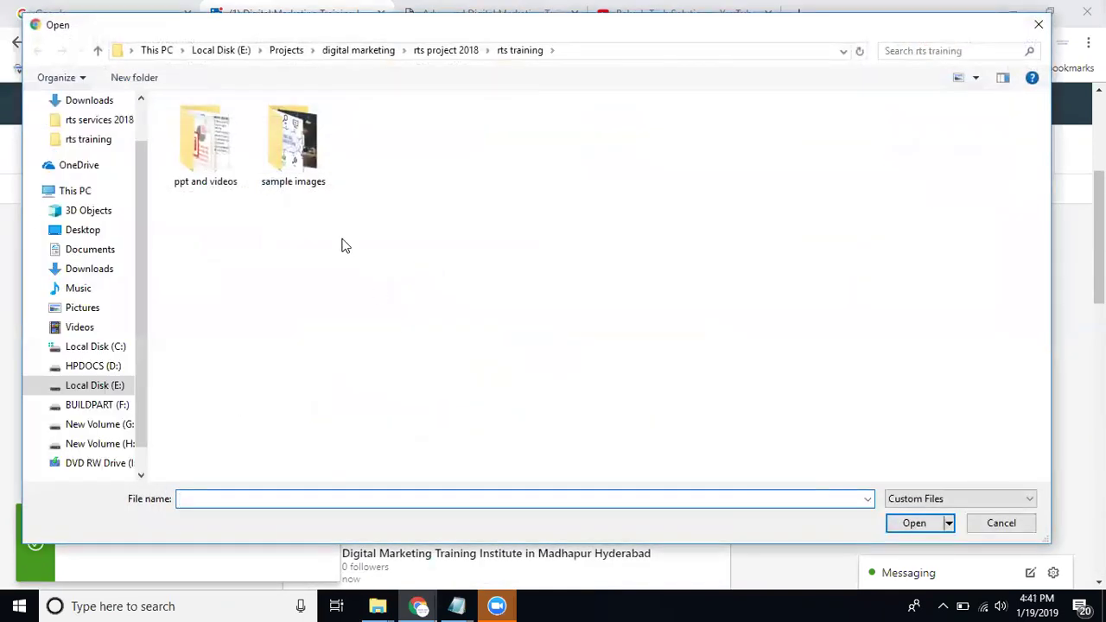
click(89, 252)
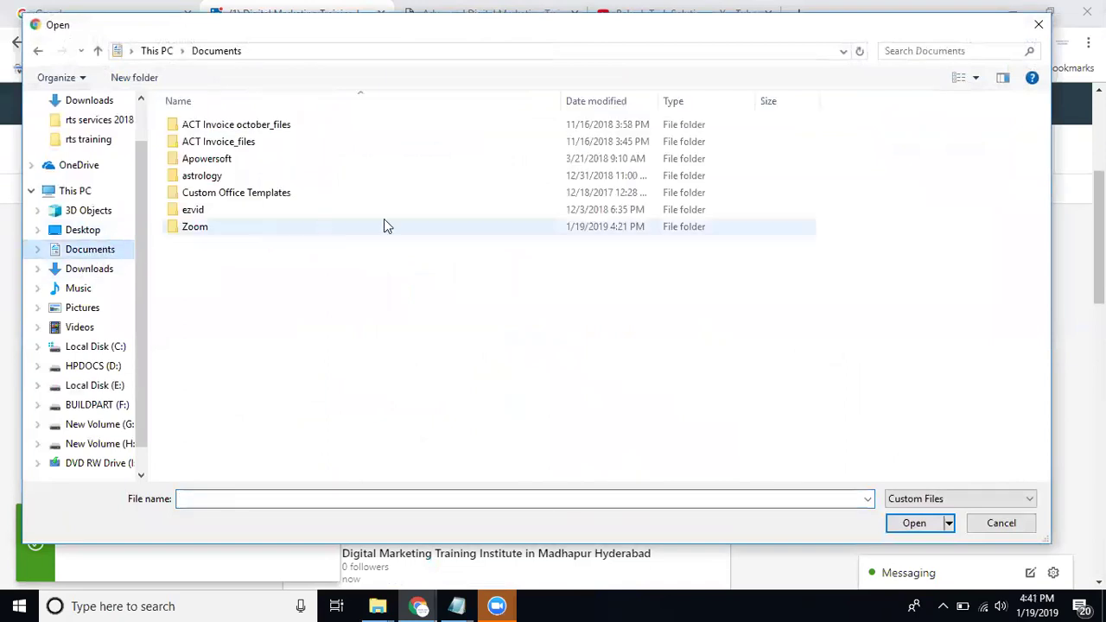
double_click(218, 231)
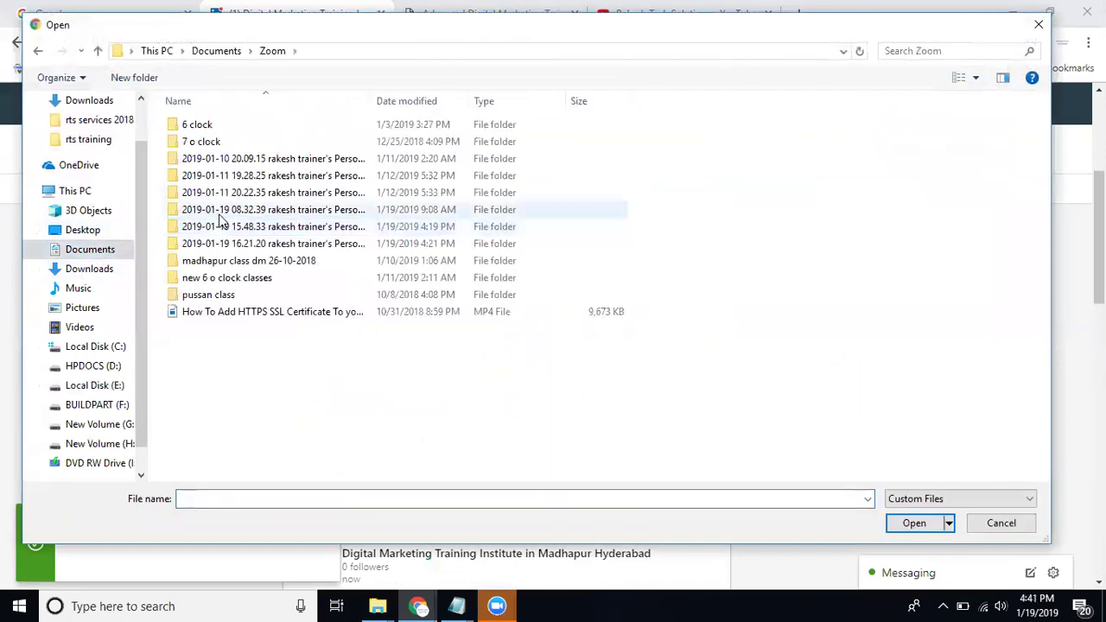
double_click(220, 192)
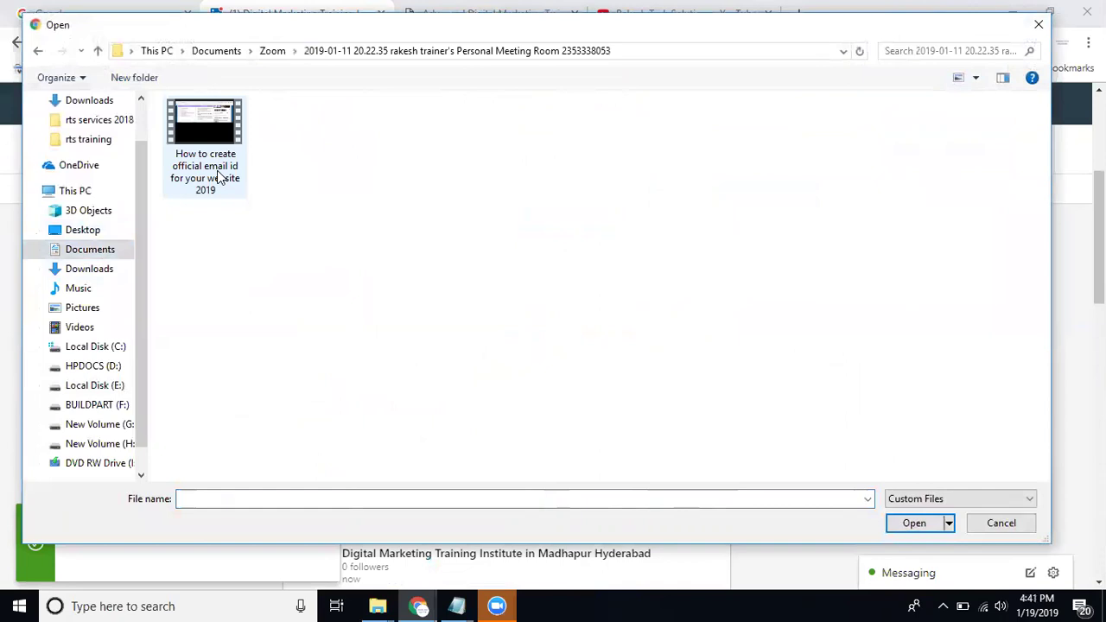
Copy the email id tutorial video's file name and attach that video.
click(223, 177)
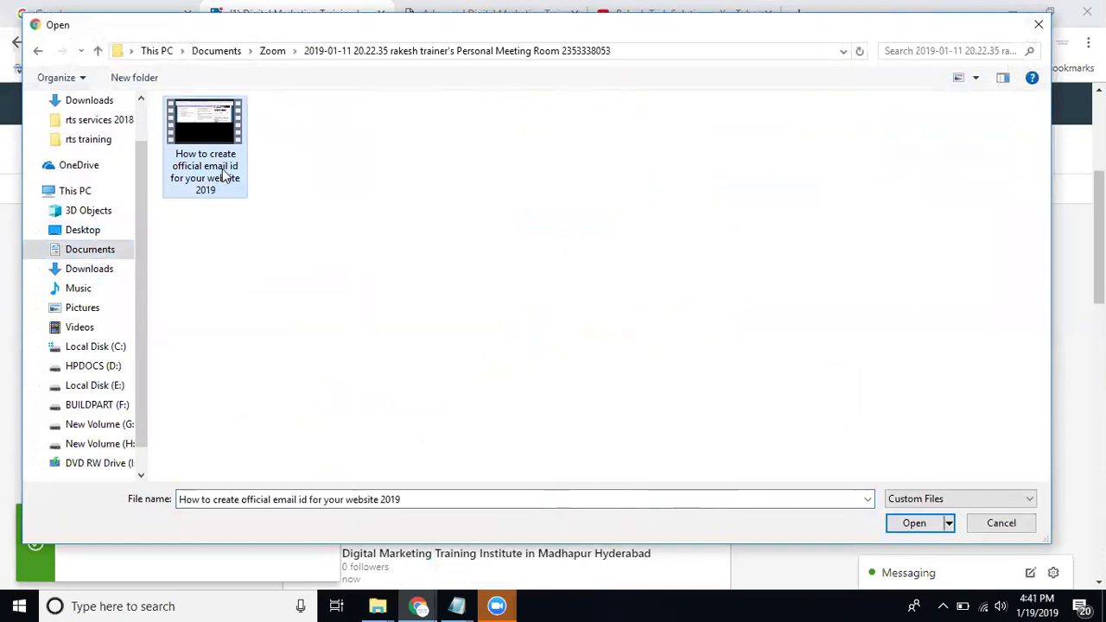
click(223, 177)
right_click(222, 164)
click(270, 222)
click(231, 142)
double_click(230, 140)
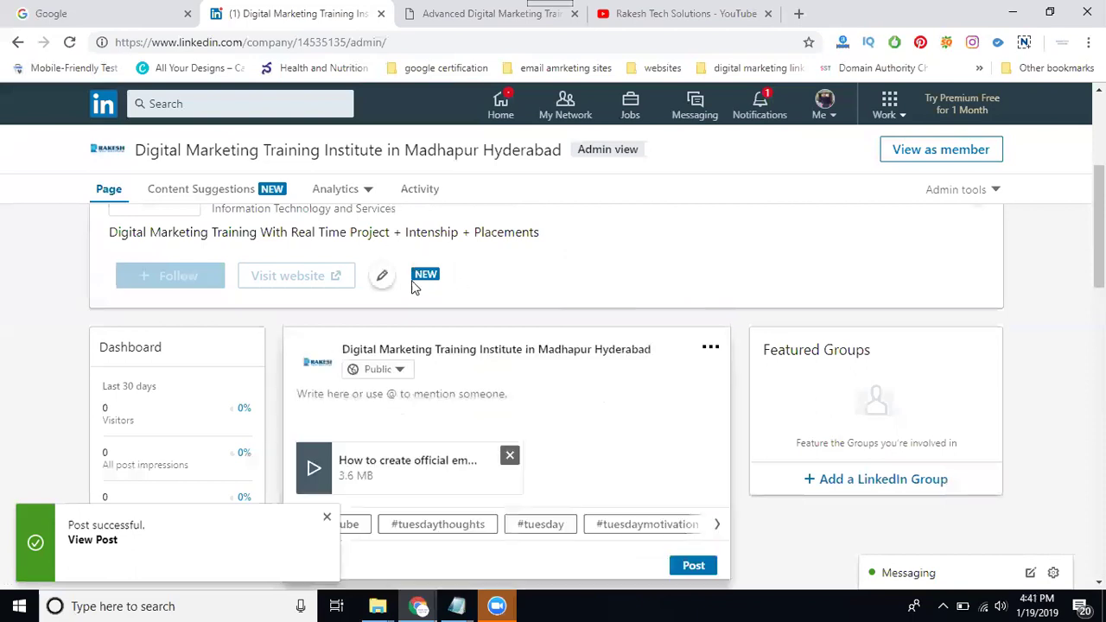
Caption the post 'How to create official email id for your website 2019' and publish.
click(389, 397)
key(ctrl+v)
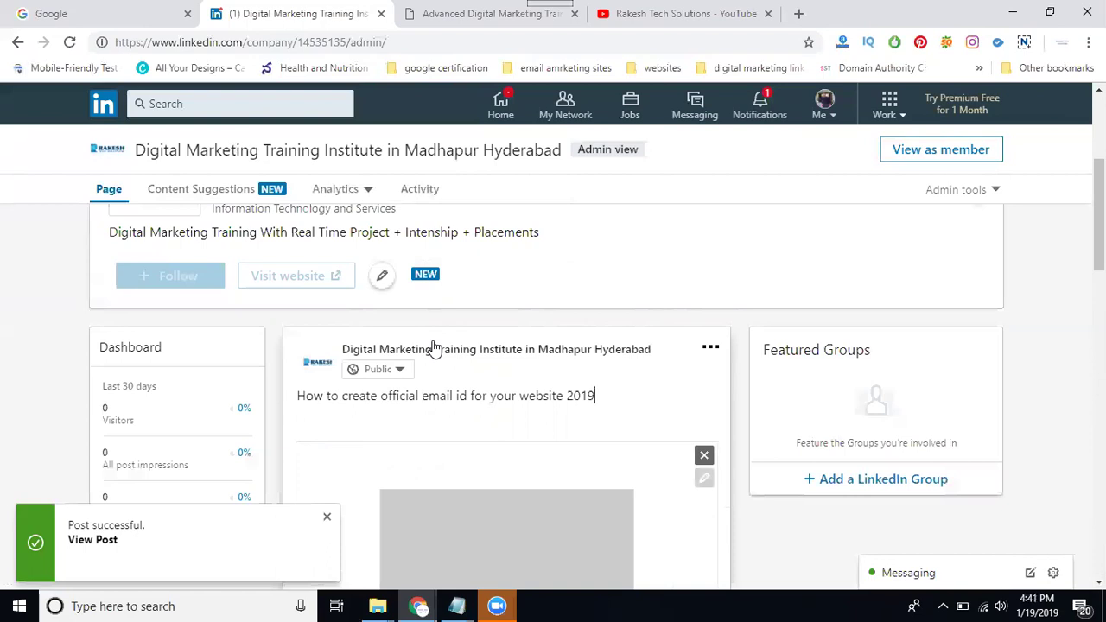
scroll(435, 348, down, 4)
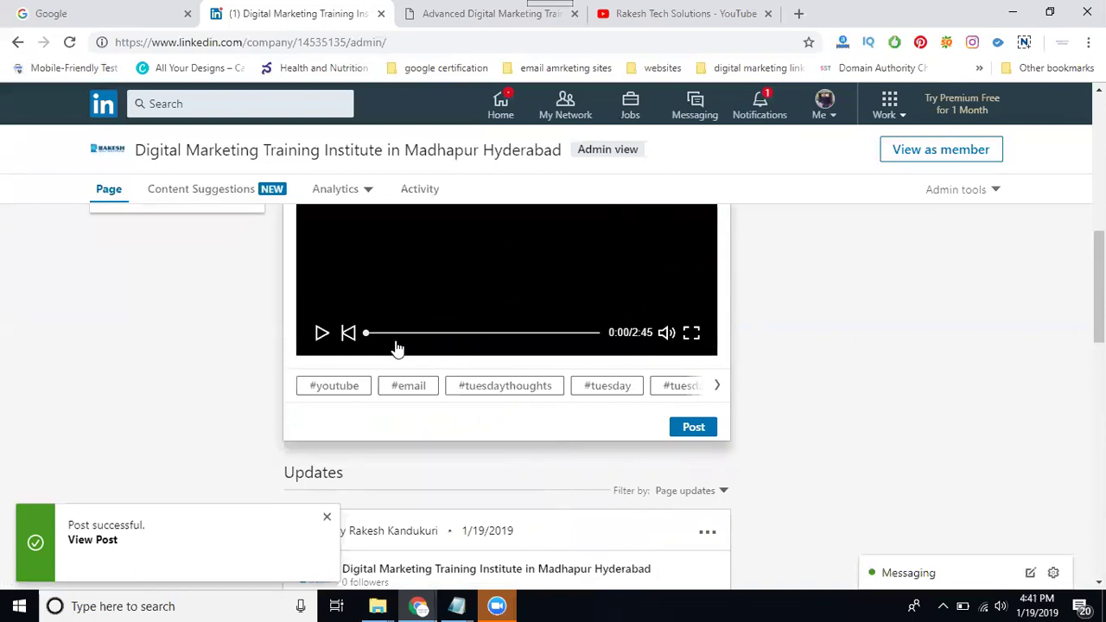
click(696, 427)
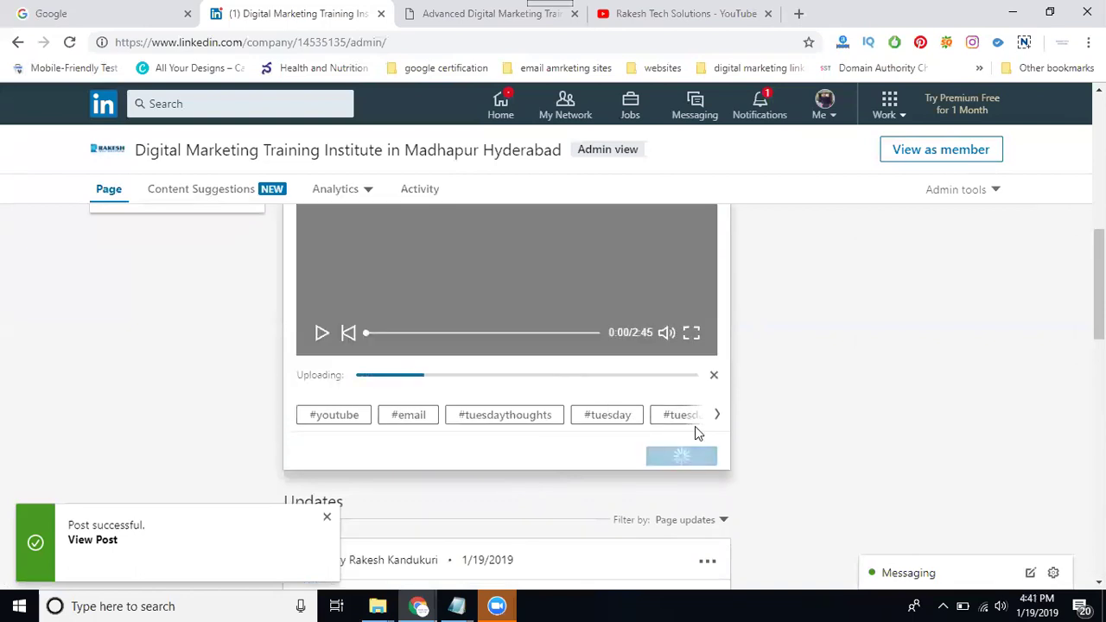